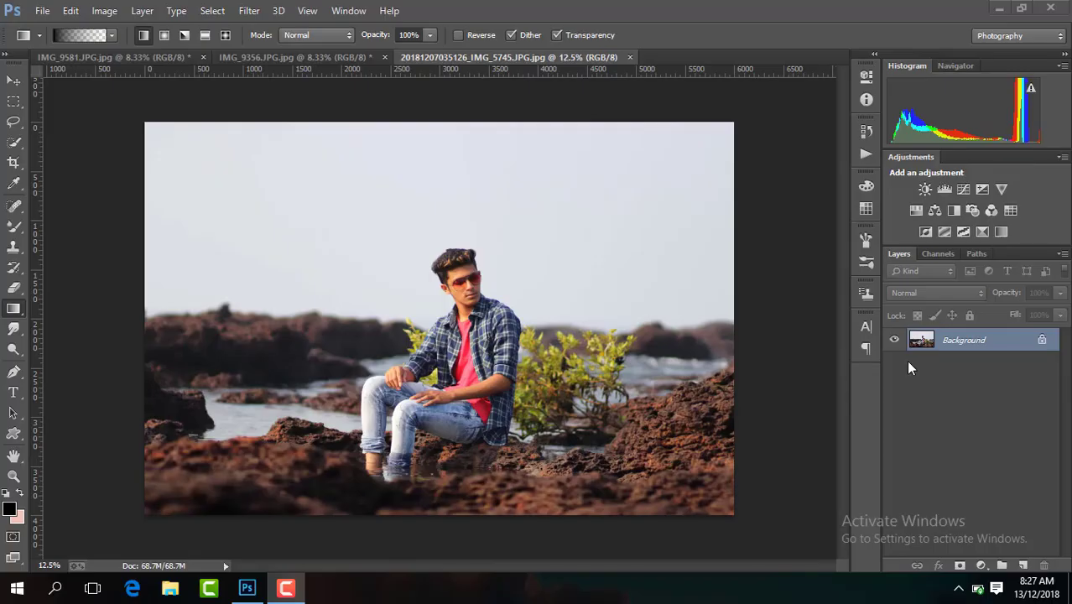
Step: Duplicate the beach photo onto Layer 1 and launch the Camera Raw Filter on it
key("ctrl+j")
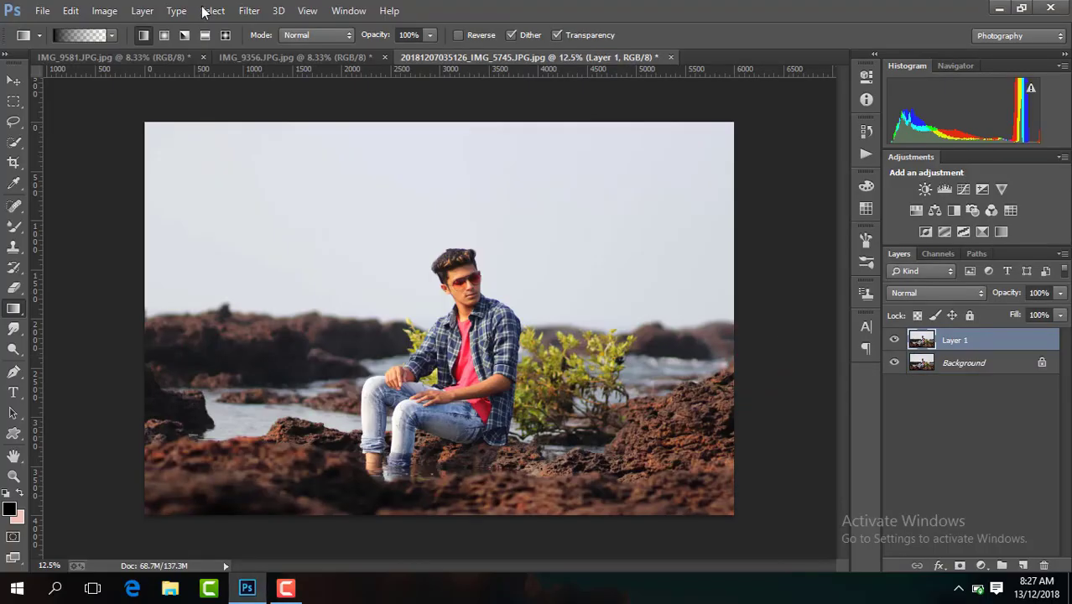
left_click(249, 10)
left_click(307, 103)
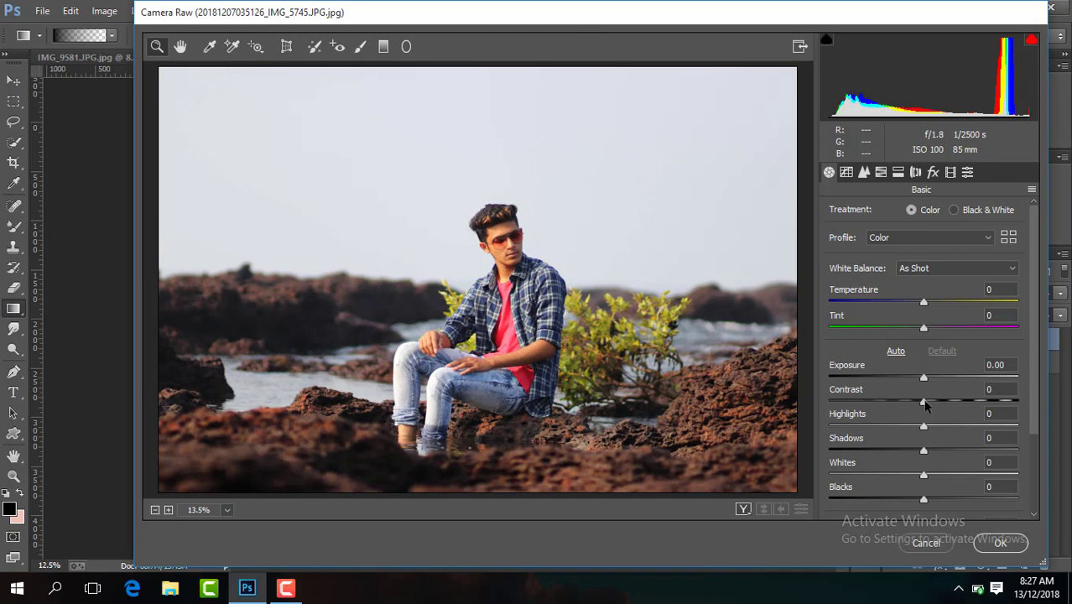
Step: In Camera Raw, set Contrast +18, Shadows +68, Blacks -20, Clarity +23 and Vibrance +24
left_click_drag(923, 402, 940, 401)
mouse_move(923, 451)
left_mouse_down()
mouse_move(999, 458)
mouse_move(988, 461)
left_mouse_up()
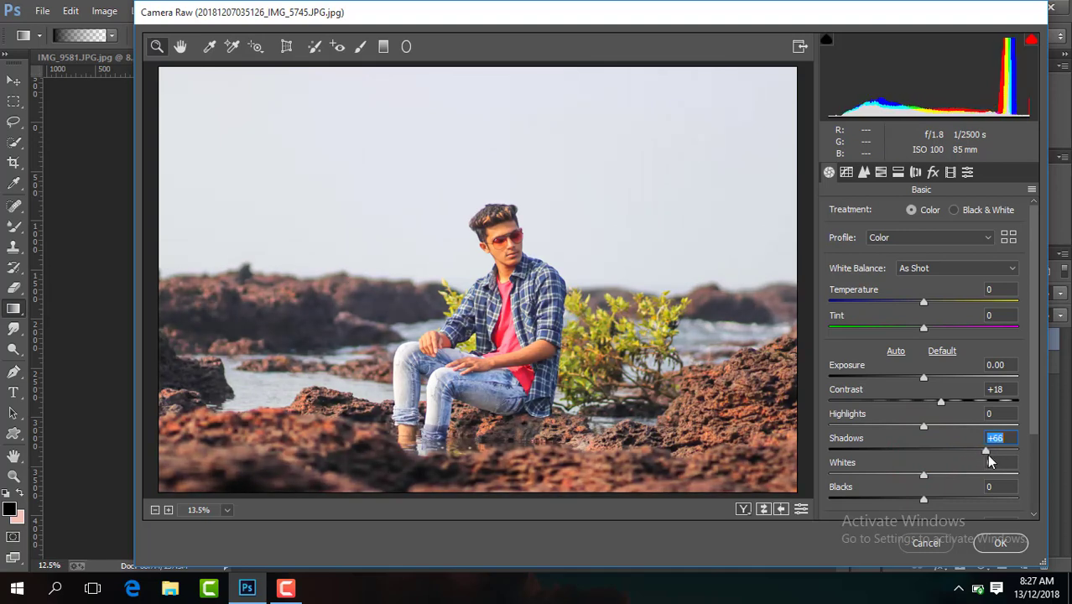
left_click_drag(922, 500, 904, 500)
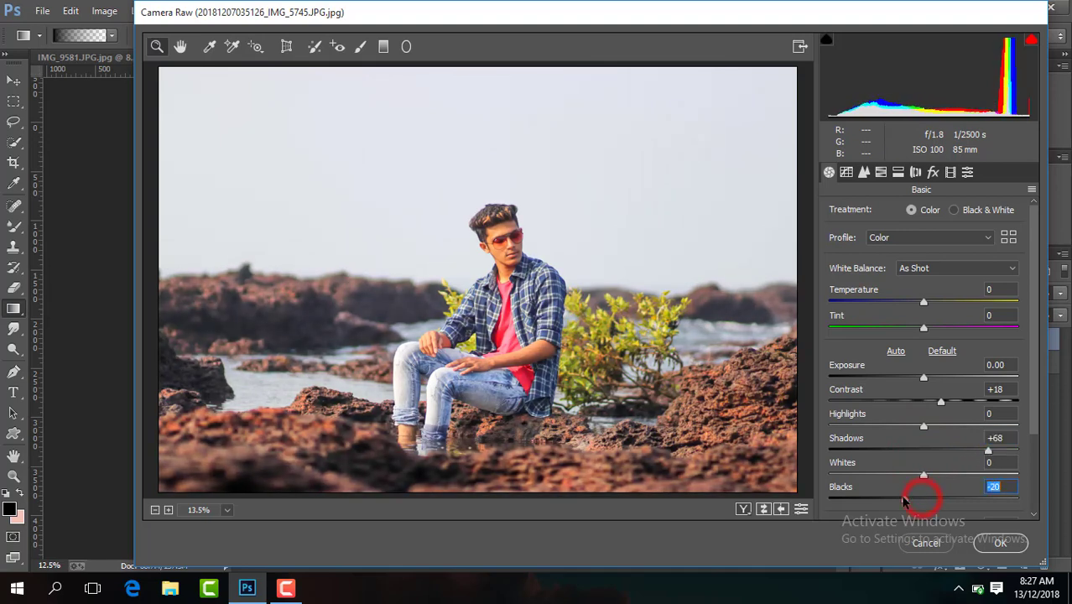
left_click_drag(1033, 352, 1032, 433)
left_click_drag(925, 430, 946, 431)
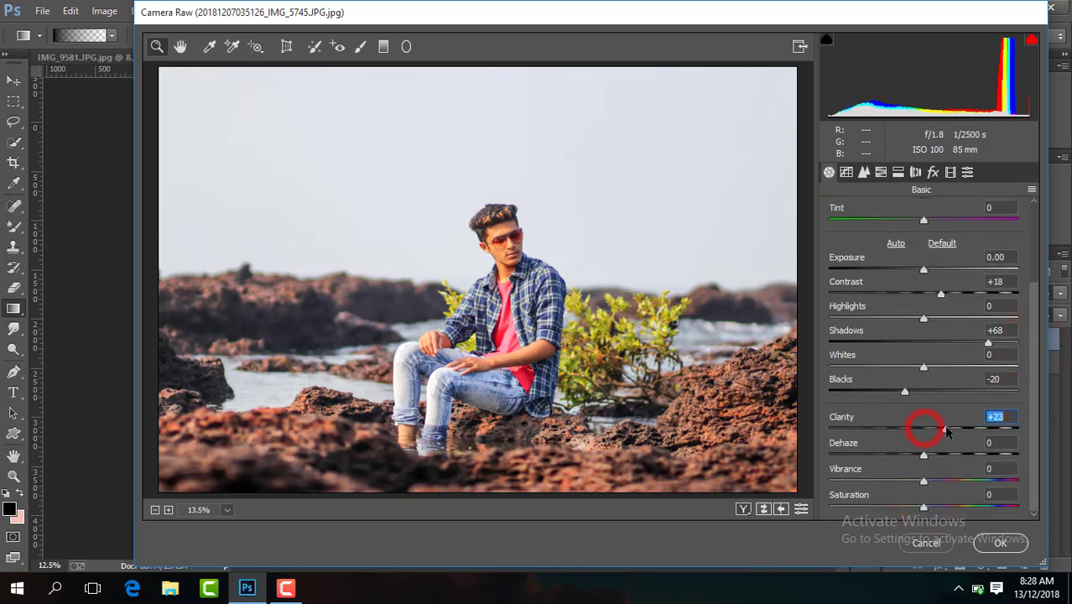
left_click(925, 482)
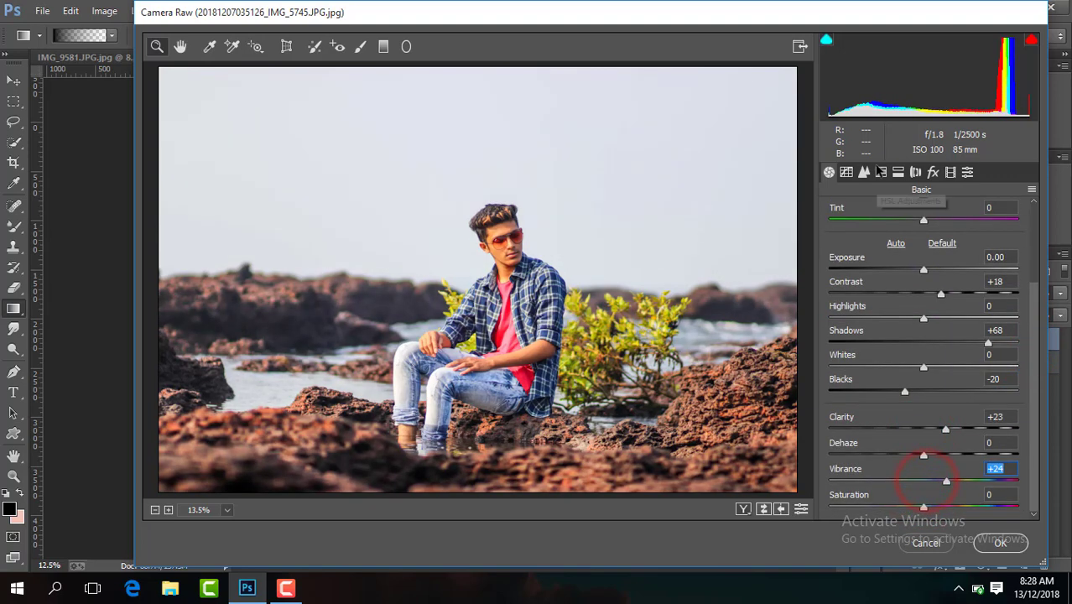
left_click(881, 173)
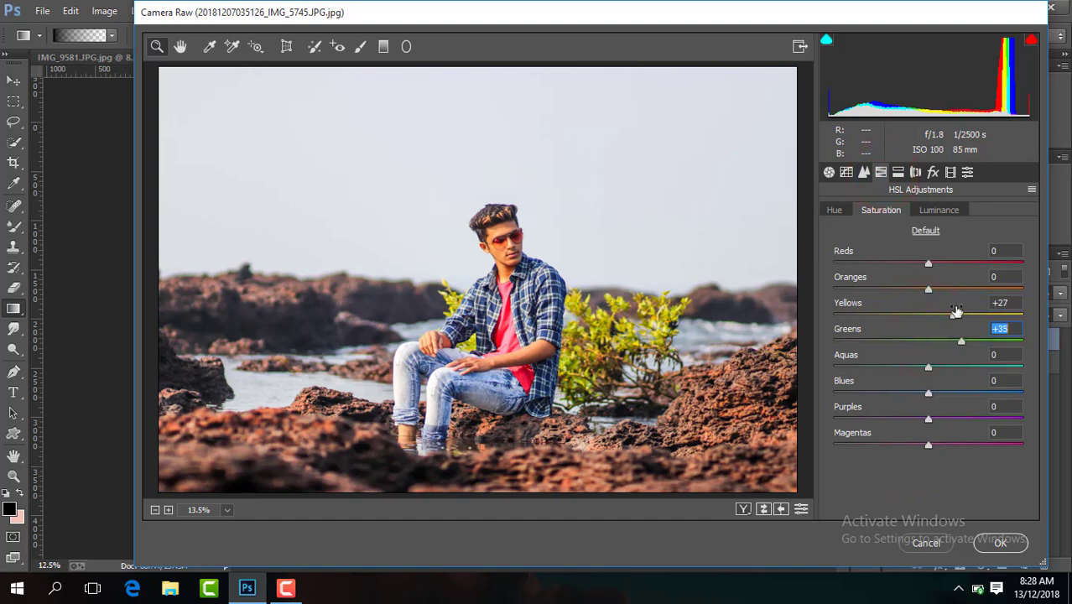
Step: Saturate Yellows +35, Greens +39, Aquas +31, Blues +38 and raise Oranges luminance to +18
mouse_move(956, 312)
left_mouse_down()
mouse_move(811, 317)
mouse_move(961, 309)
left_mouse_up()
mouse_move(956, 394)
left_mouse_down()
mouse_move(965, 393)
mouse_move(958, 372)
mouse_move(913, 396)
left_mouse_up()
left_click(835, 210)
left_click(893, 211)
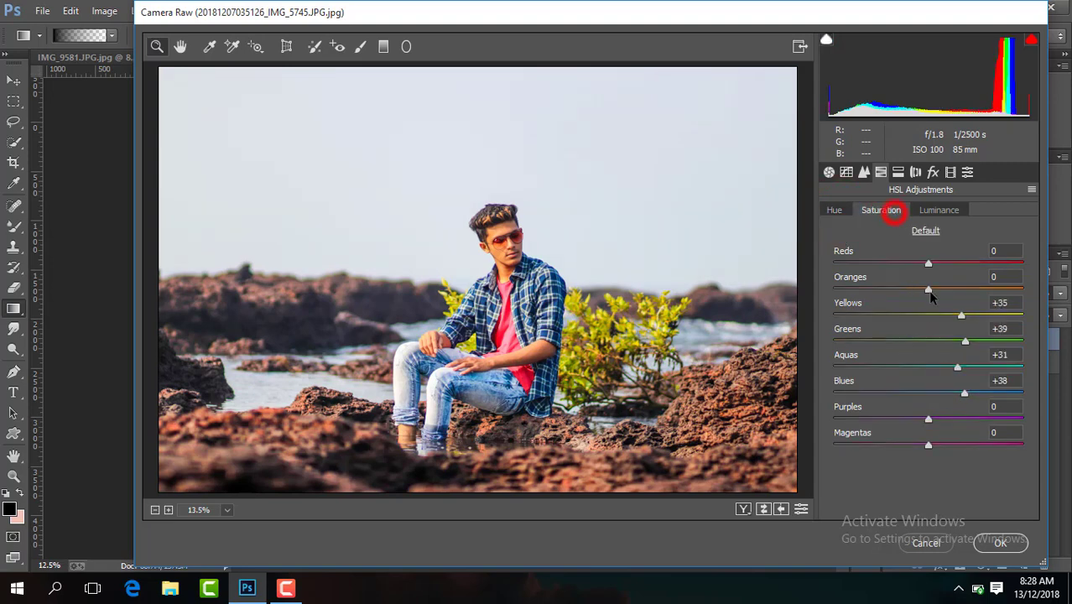
mouse_move(929, 290)
left_mouse_down()
mouse_move(916, 290)
mouse_move(946, 290)
left_mouse_up()
left_click(940, 210)
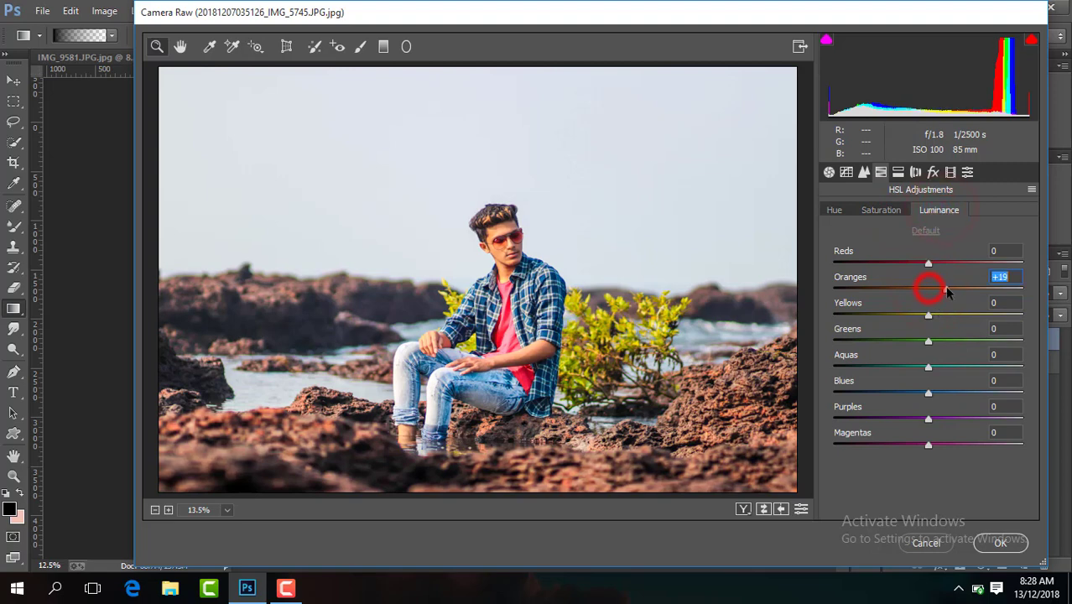
left_click(864, 172)
Step: Set Sharpening Amount 43, reduce luminance noise, add a -21 vignette, and apply the grade
left_click_drag(829, 237, 883, 238)
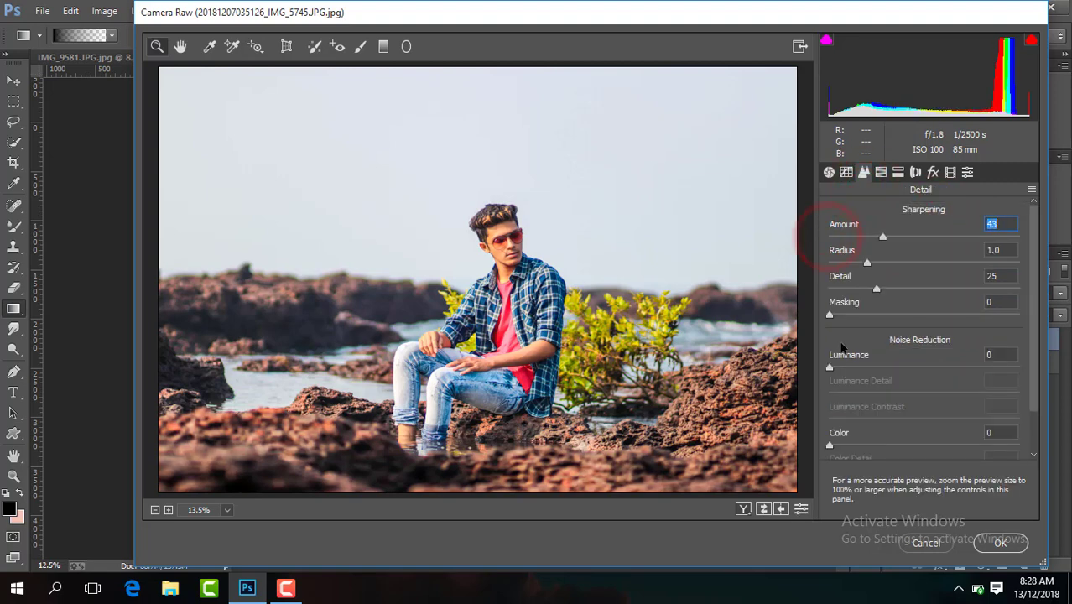
mouse_move(876, 373)
left_mouse_down()
mouse_move(915, 379)
mouse_move(905, 379)
left_mouse_up()
left_click(933, 172)
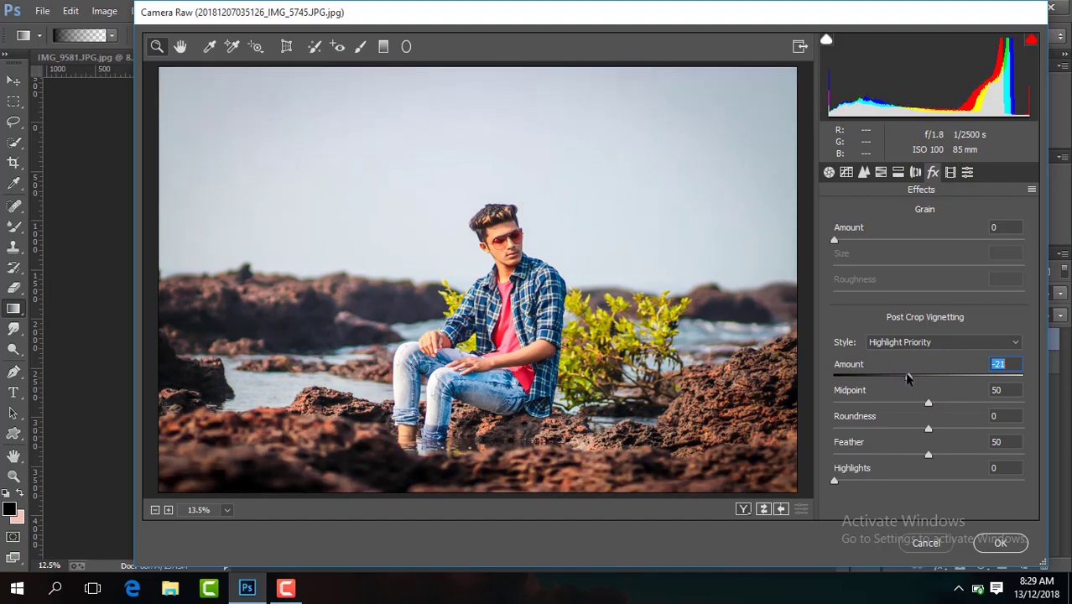
left_click(990, 543)
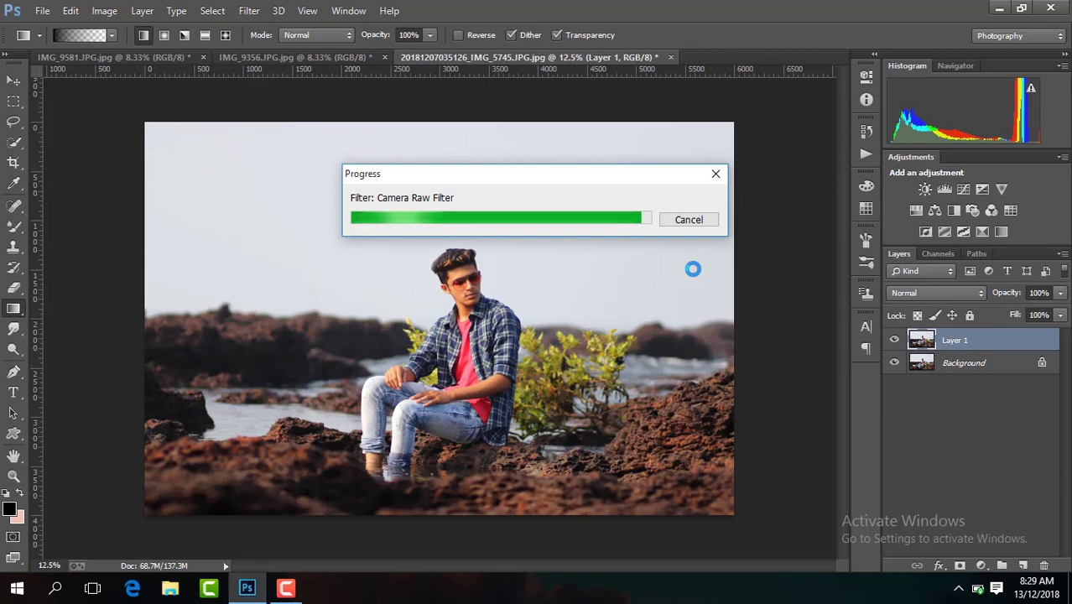
Step: Toggle Layer 1's visibility to compare the graded photo with the original
left_click(895, 336)
left_click(895, 335)
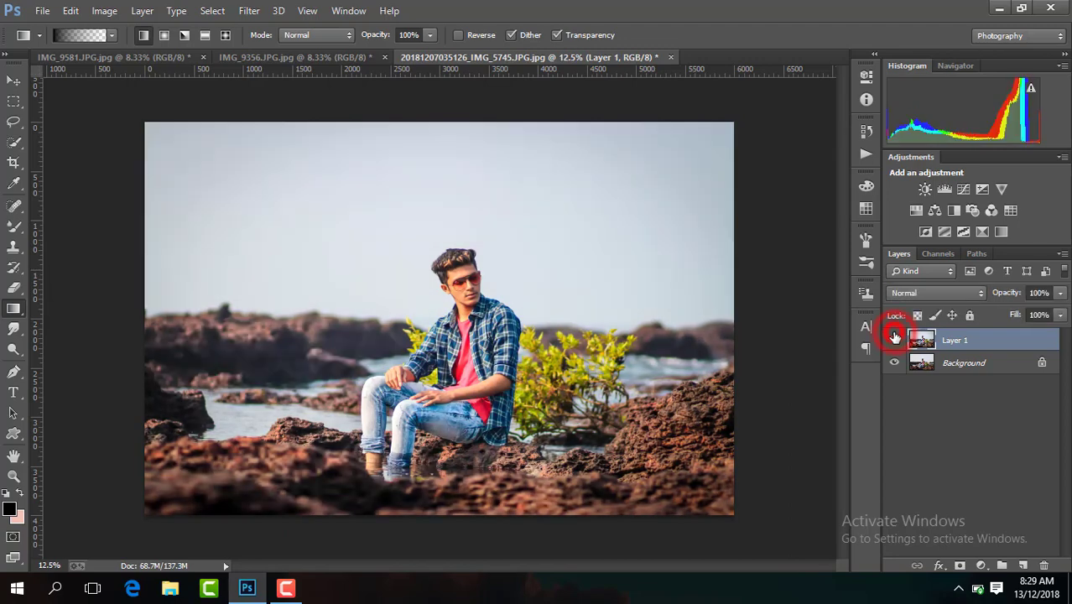
left_click(895, 335)
left_click(895, 335)
left_click(895, 336)
left_click(895, 336)
Step: Duplicate the graded layer as Layer 1 copy and launch the Camera Raw Filter on it
key("ctrl+j")
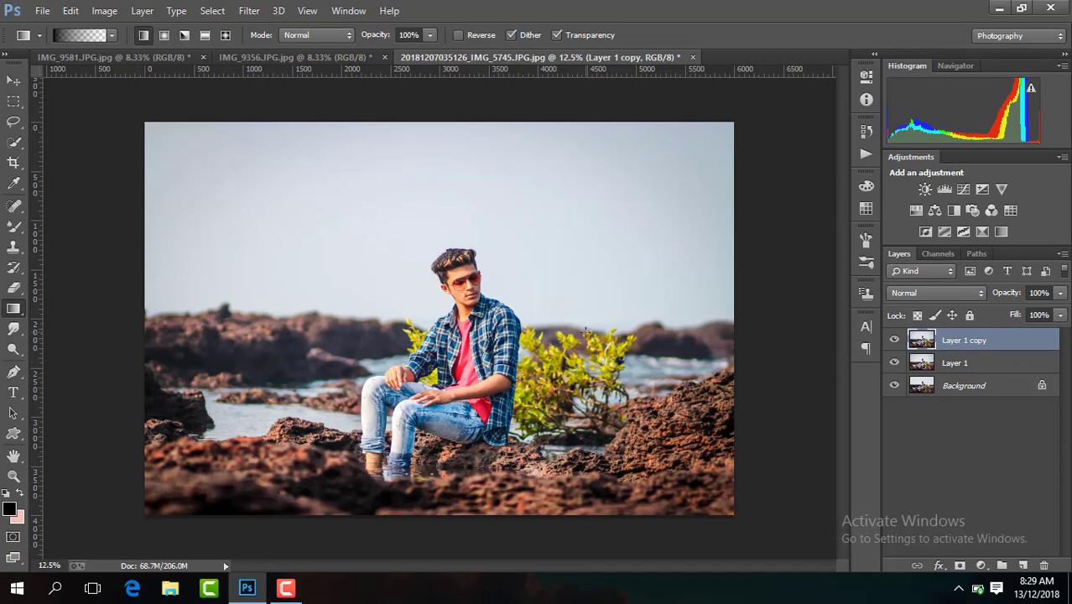
left_click(249, 10)
left_click(327, 104)
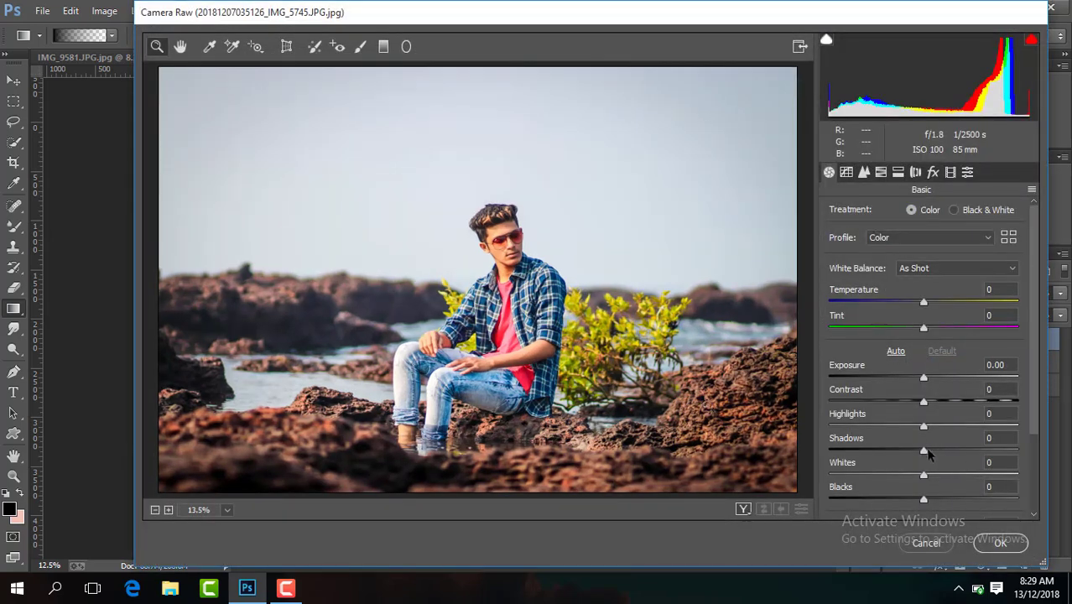
Step: Set Contrast +21, Shadows +14, Blacks -16, Clarity +18, Vibrance +23 and Temperature -5
left_click_drag(931, 403, 945, 404)
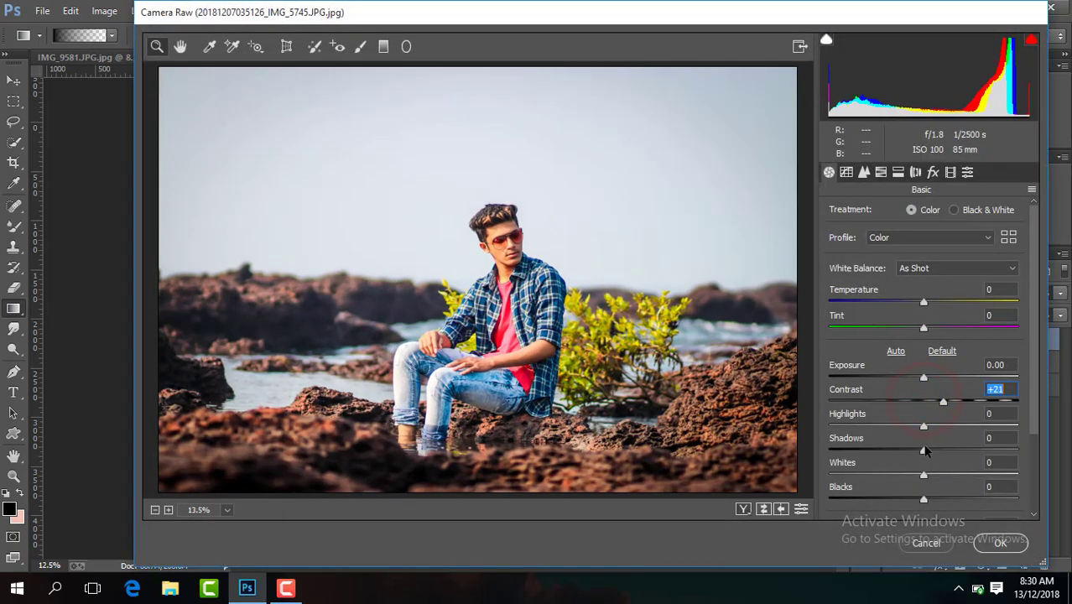
left_click_drag(924, 451, 938, 453)
left_click_drag(923, 499, 910, 501)
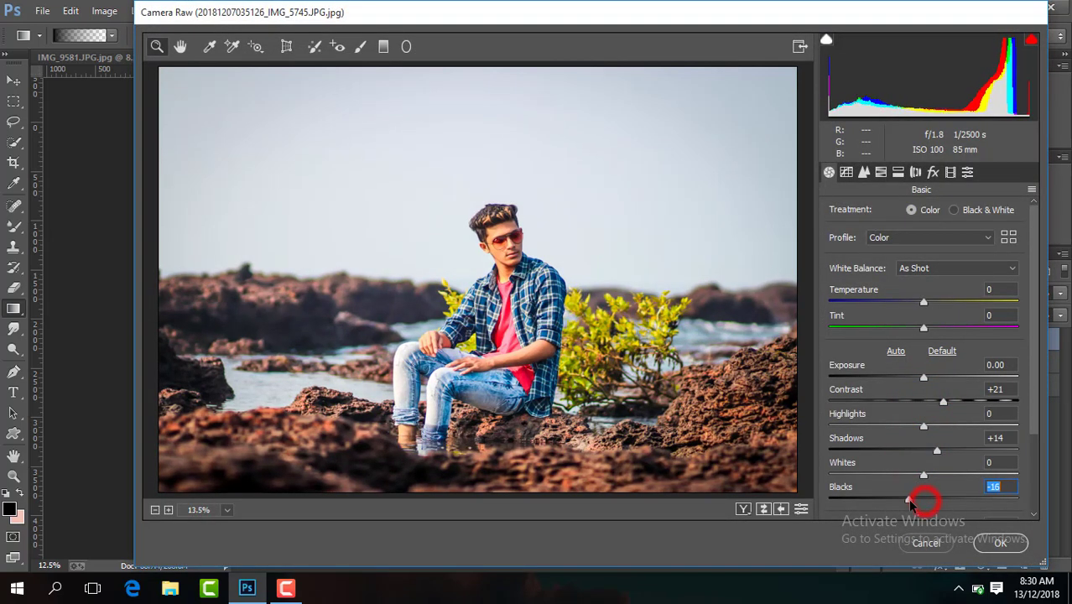
left_click_drag(1037, 402, 1037, 487)
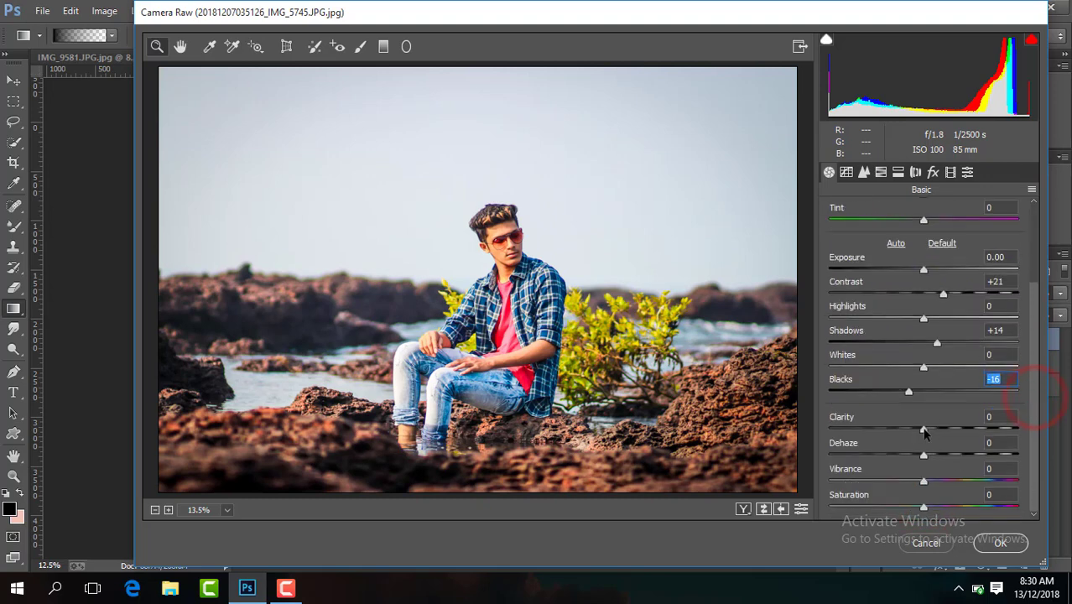
left_click_drag(923, 429, 941, 432)
left_click_drag(923, 483, 946, 482)
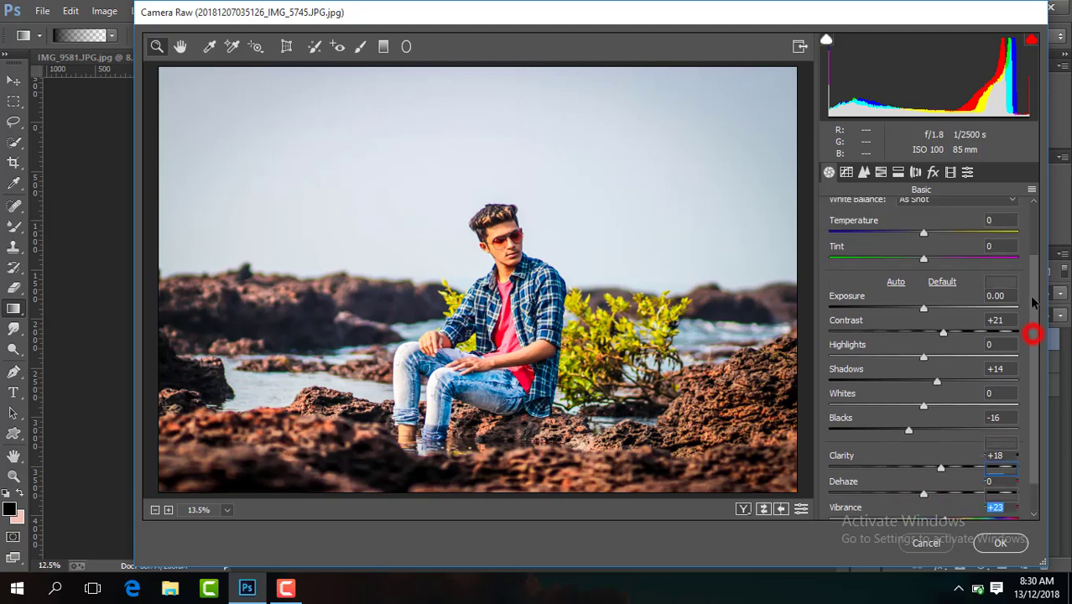
left_click_drag(1032, 342, 1033, 331)
mouse_move(923, 244)
left_mouse_down()
mouse_move(986, 238)
mouse_move(923, 245)
left_mouse_up()
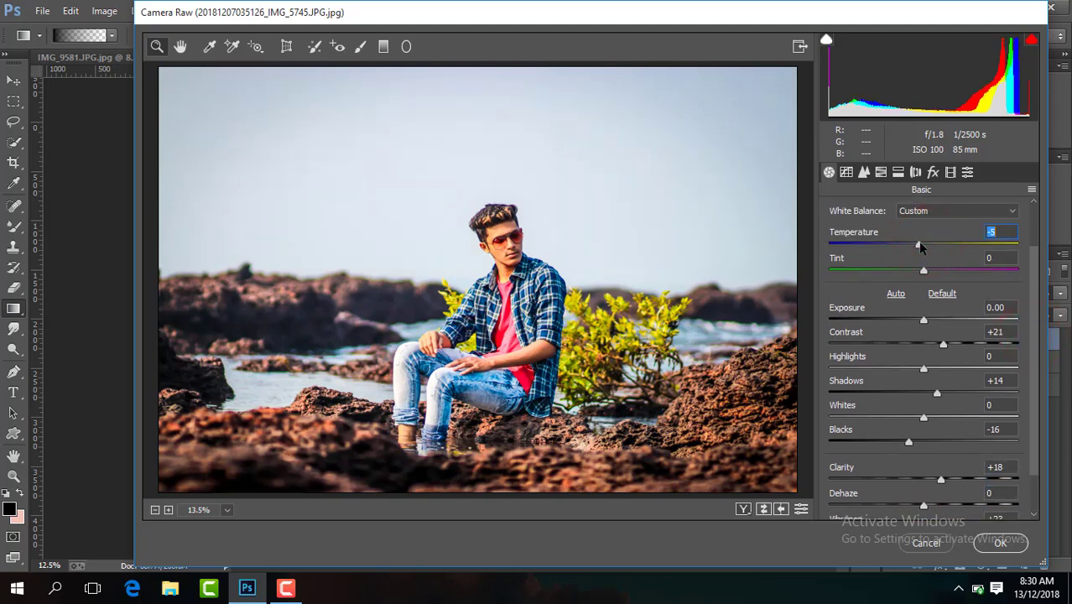
left_click(881, 172)
Step: Boost yellow, green, aqua and blue saturation; set hues Greens -100, Blues -19, Yellows +8
left_click(890, 210)
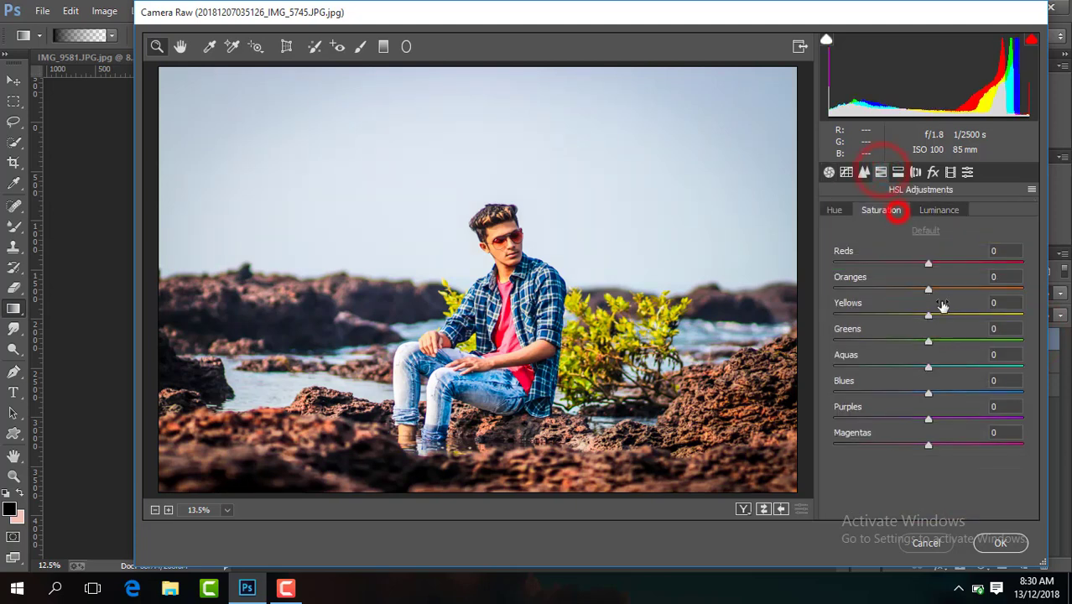
mouse_move(929, 315)
left_mouse_down()
mouse_move(946, 314)
mouse_move(954, 343)
left_mouse_up()
mouse_move(929, 393)
left_mouse_down()
mouse_move(956, 392)
mouse_move(954, 367)
left_mouse_up()
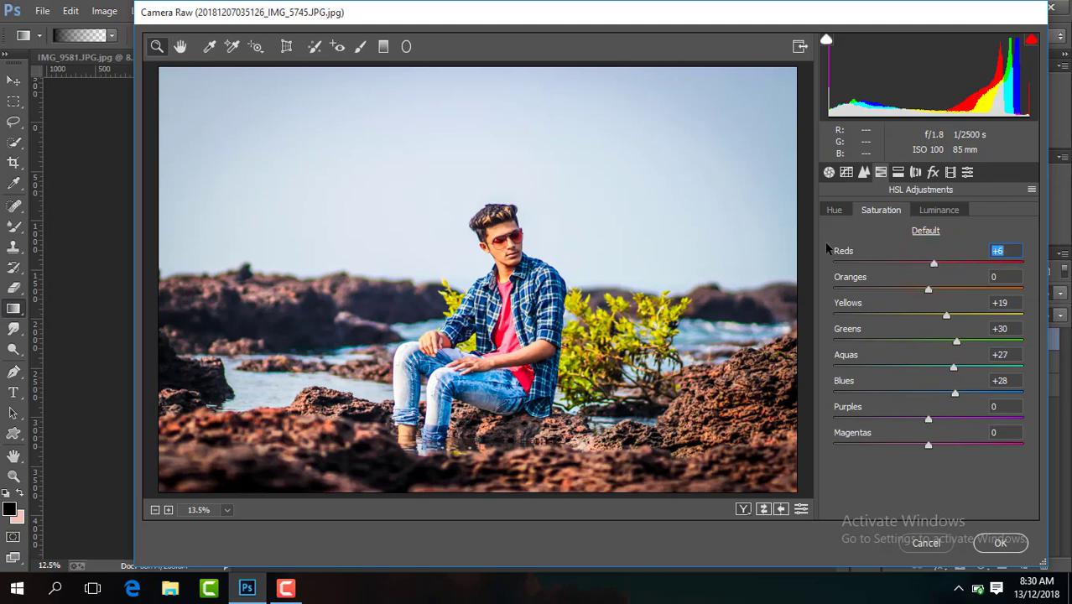
left_click(835, 210)
left_click_drag(928, 393, 906, 393)
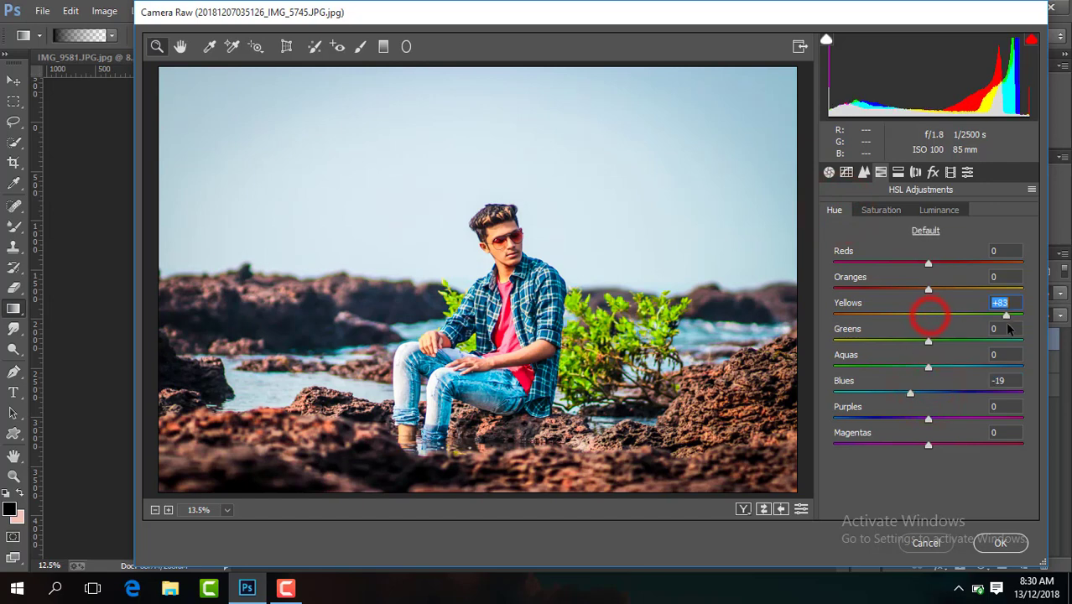
left_click_drag(929, 316, 921, 315)
mouse_move(838, 312)
left_mouse_down()
mouse_move(994, 342)
mouse_move(812, 332)
left_mouse_up()
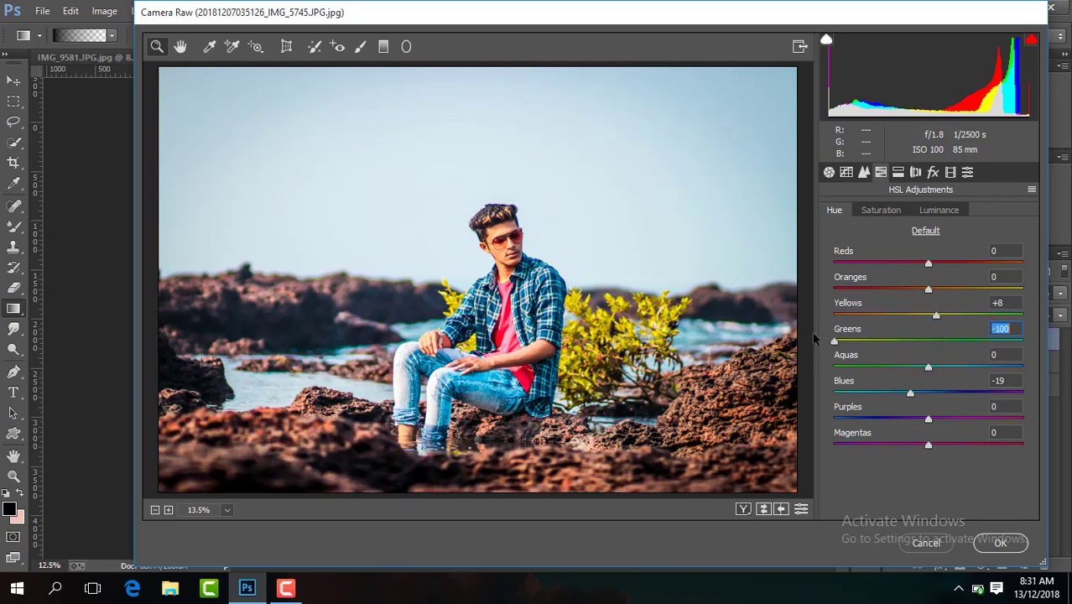
left_click(938, 317)
Step: Brighten the oranges' luminance slightly and set Sharpening Amount to 34
left_click(939, 212)
left_click(932, 288)
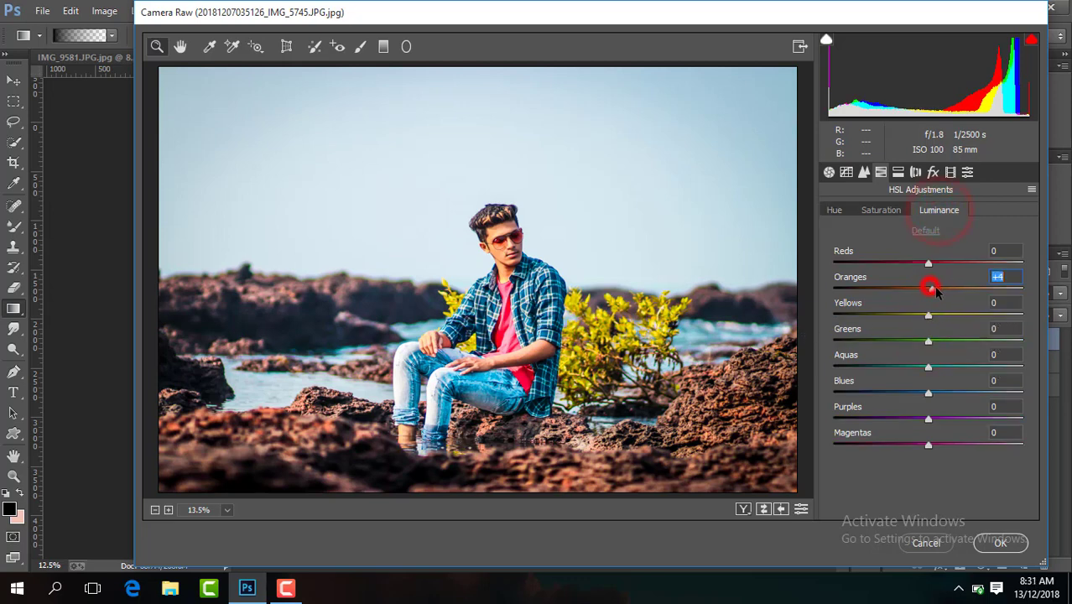
left_click(881, 210)
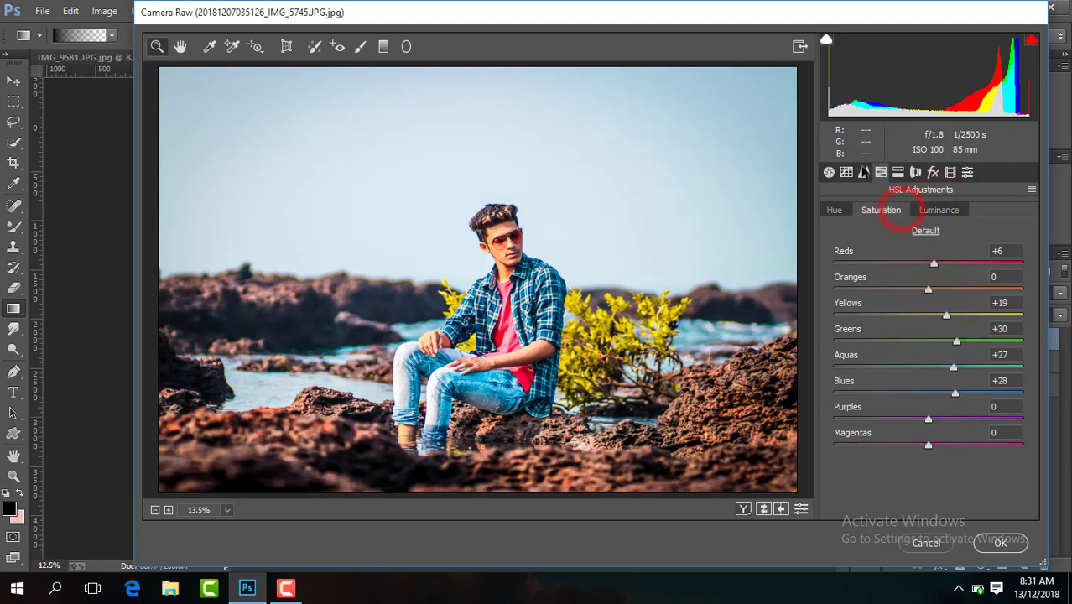
left_click(864, 172)
left_click_drag(829, 237, 871, 237)
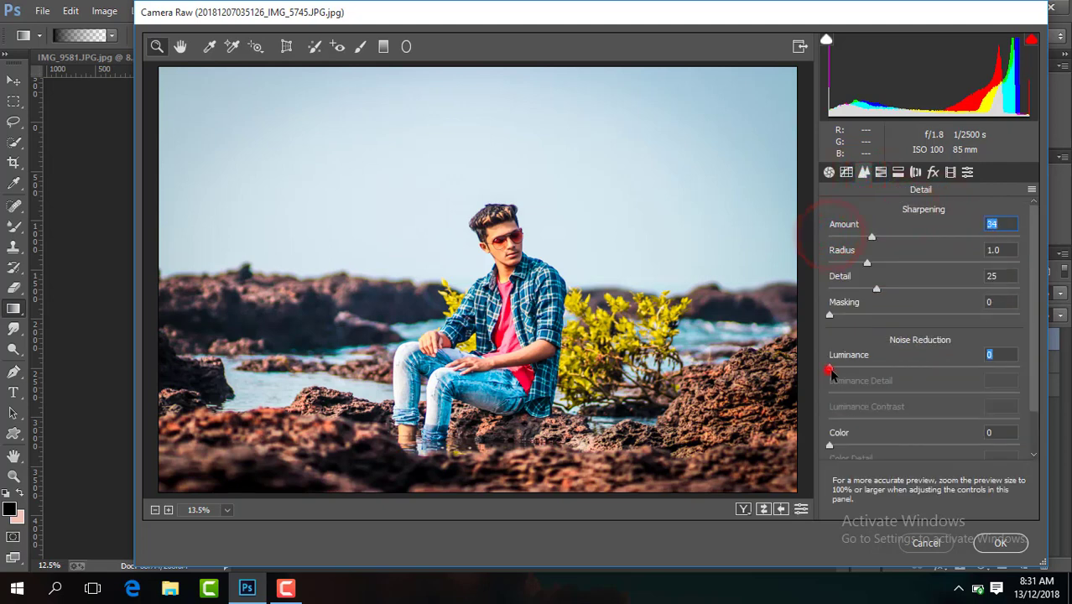
Step: Reduce luminance noise to 24, add a -12 vignette, apply the grade, and hide Layer 1 copy to compare
left_click_drag(830, 367, 918, 377)
left_click(933, 172)
left_click(998, 543)
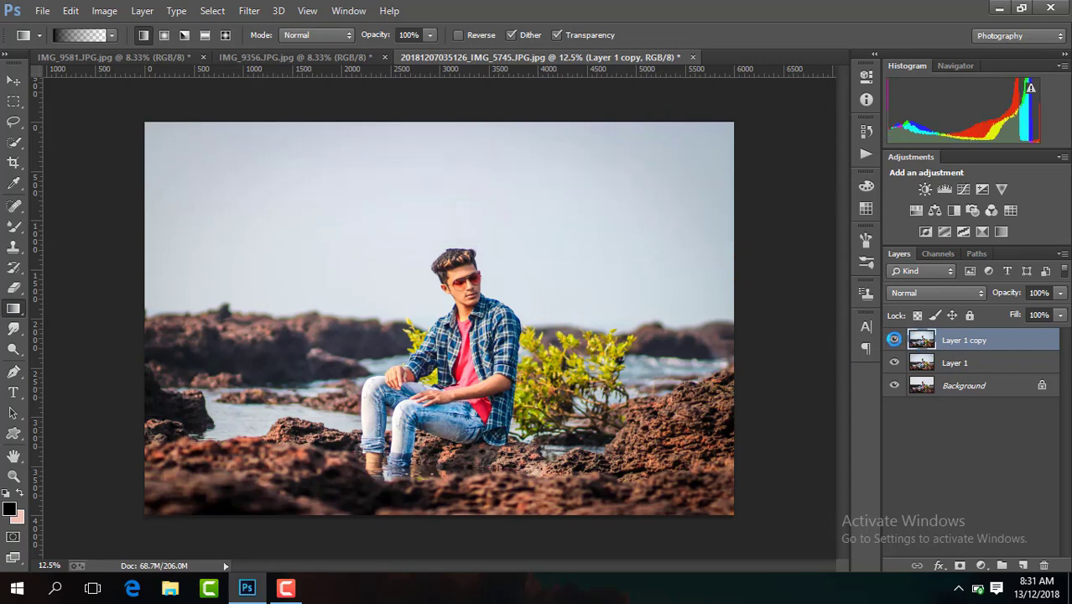
left_click(895, 340)
Step: Show Layer 1 copy again and duplicate it as Layer 1 copy 2
left_click(894, 340)
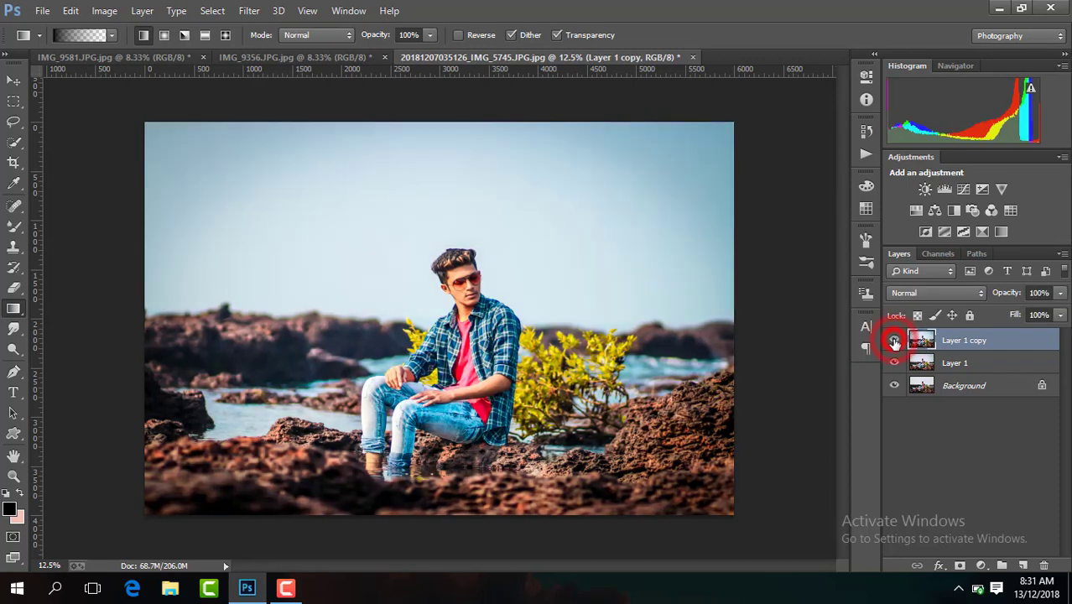
right_click(967, 348)
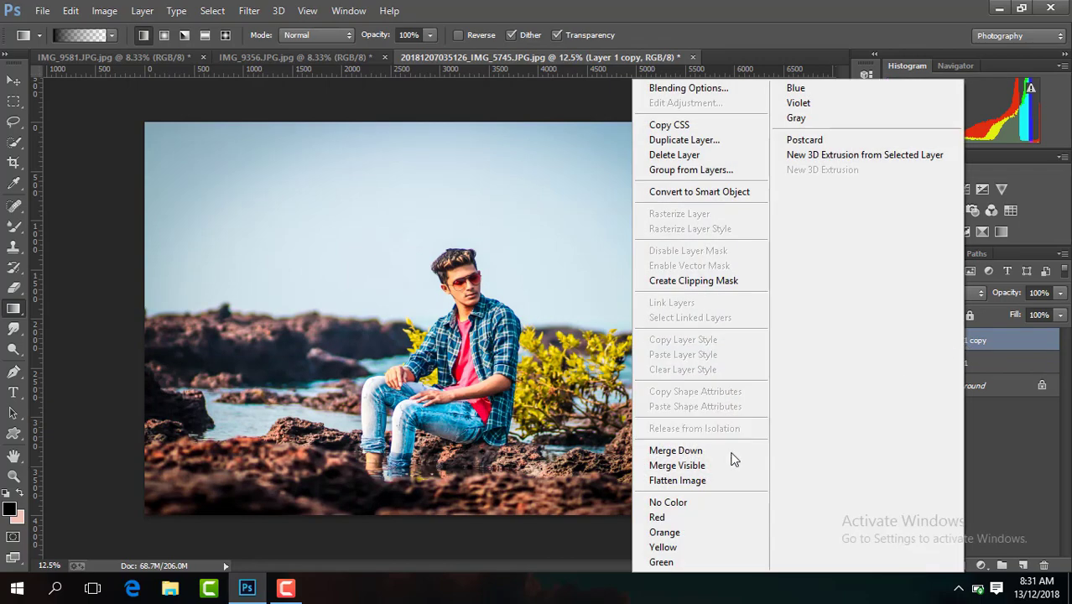
left_click(1015, 409)
key("ctrl+j")
Step: Zoom in and pan the view to the man's face
key("ctrl+plus")
key("ctrl+plus")
key("ctrl+plus")
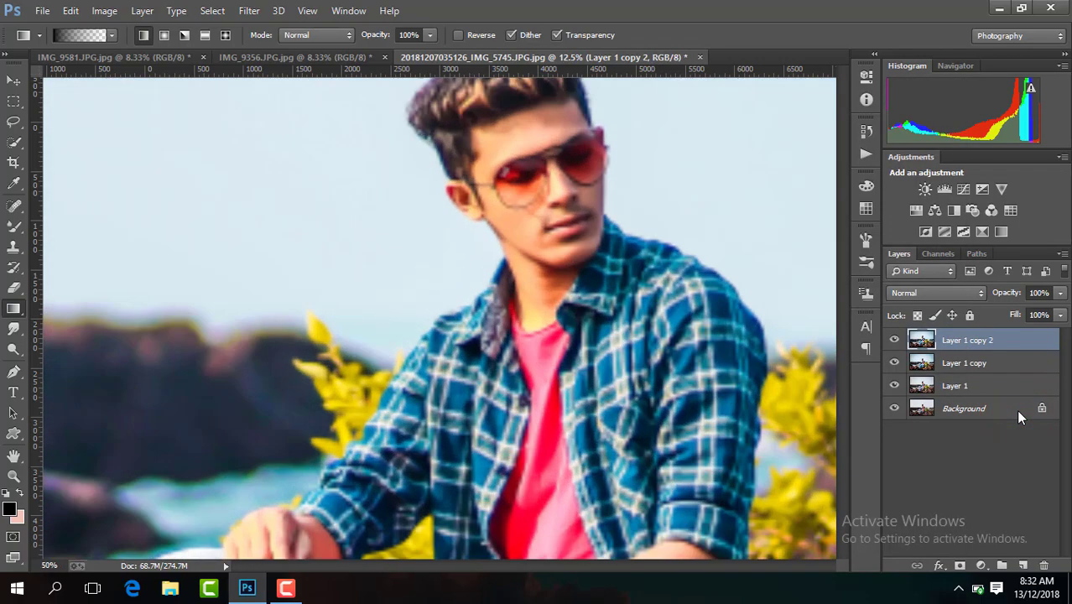
key("ctrl+plus")
left_click_drag(546, 567, 579, 568)
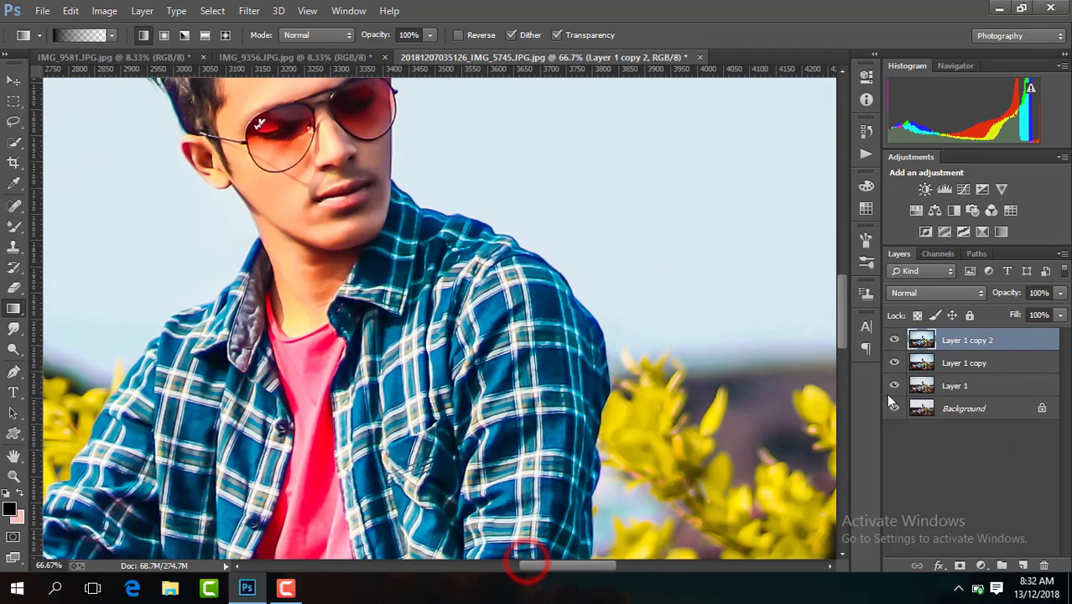
left_click_drag(843, 312, 843, 273)
left_click_drag(601, 567, 579, 567)
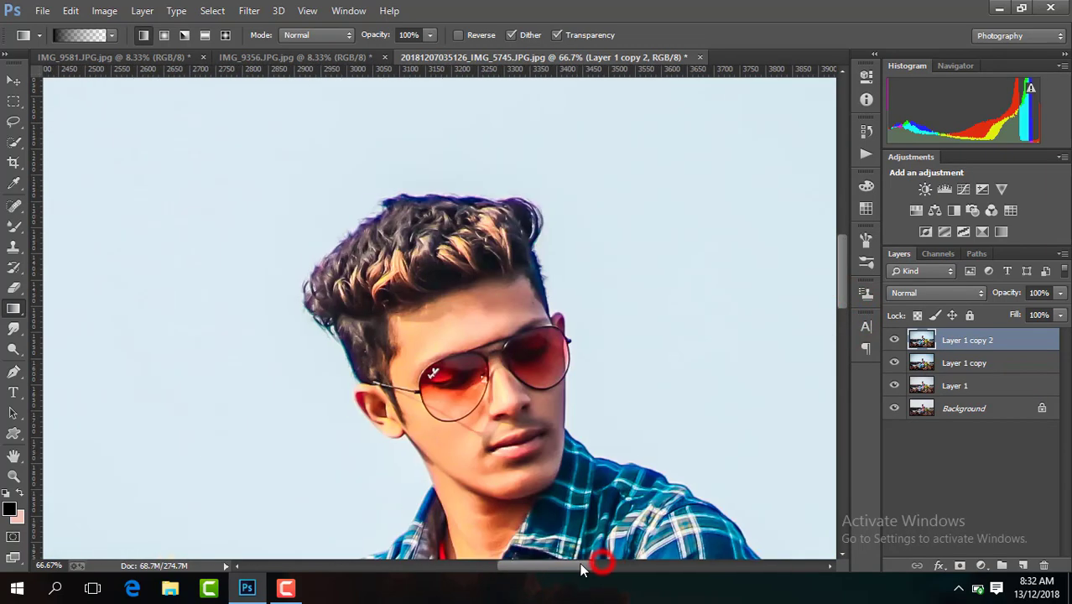
Step: Blend the forehead skin smooth with the Mixer Brush on Layer 1 copy 2
key("ctrl+plus")
key("ctrl+plus")
left_click(15, 225)
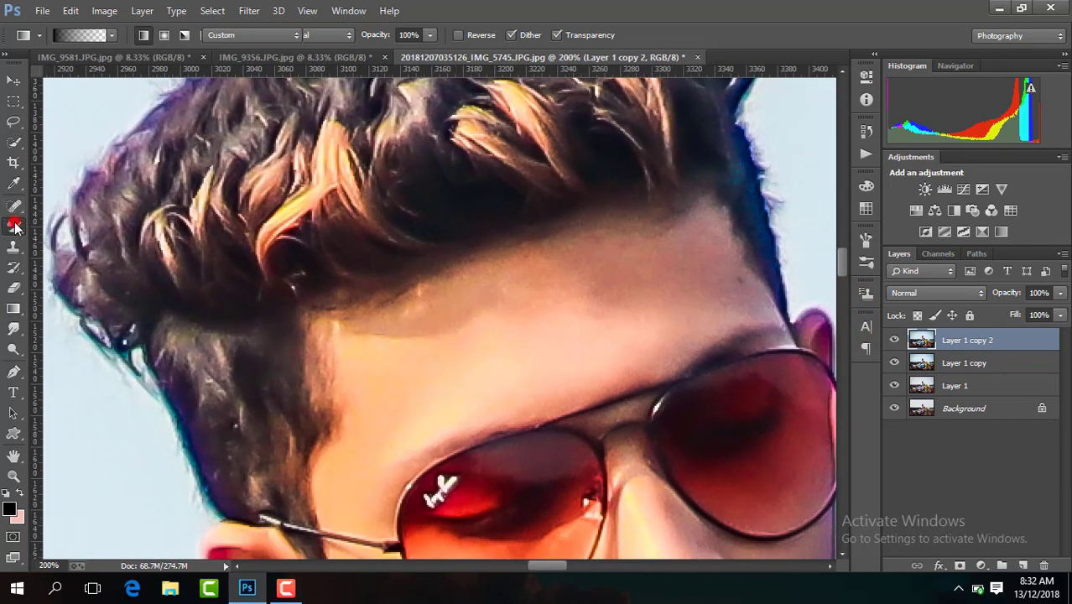
left_click_drag(842, 262, 843, 269)
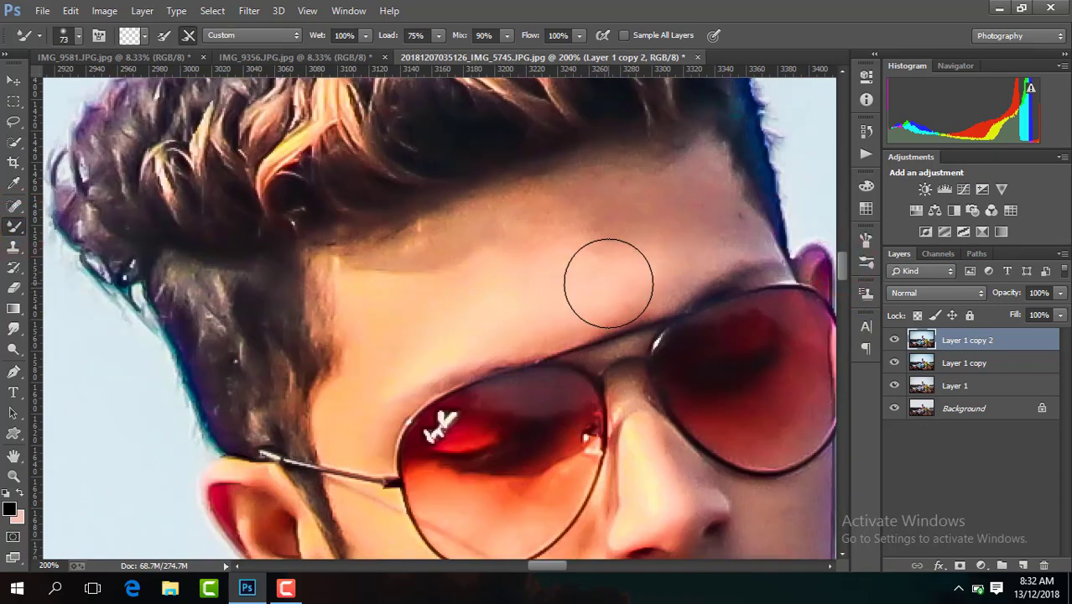
left_click(606, 280)
left_click(515, 289)
left_click(421, 311)
left_click(474, 278)
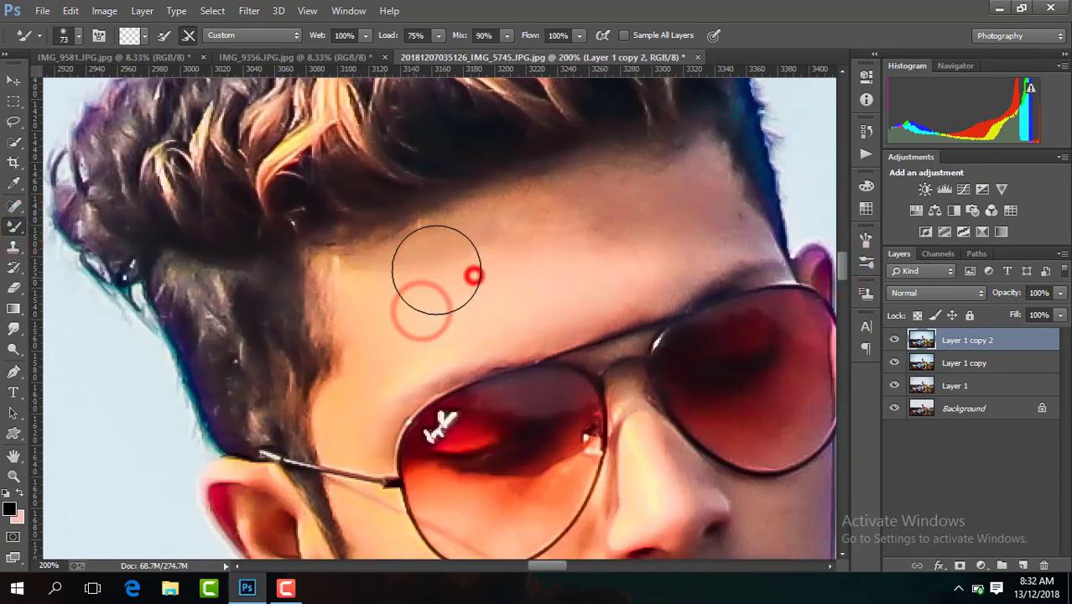
left_click(541, 271)
left_click(495, 266)
left_click(438, 300)
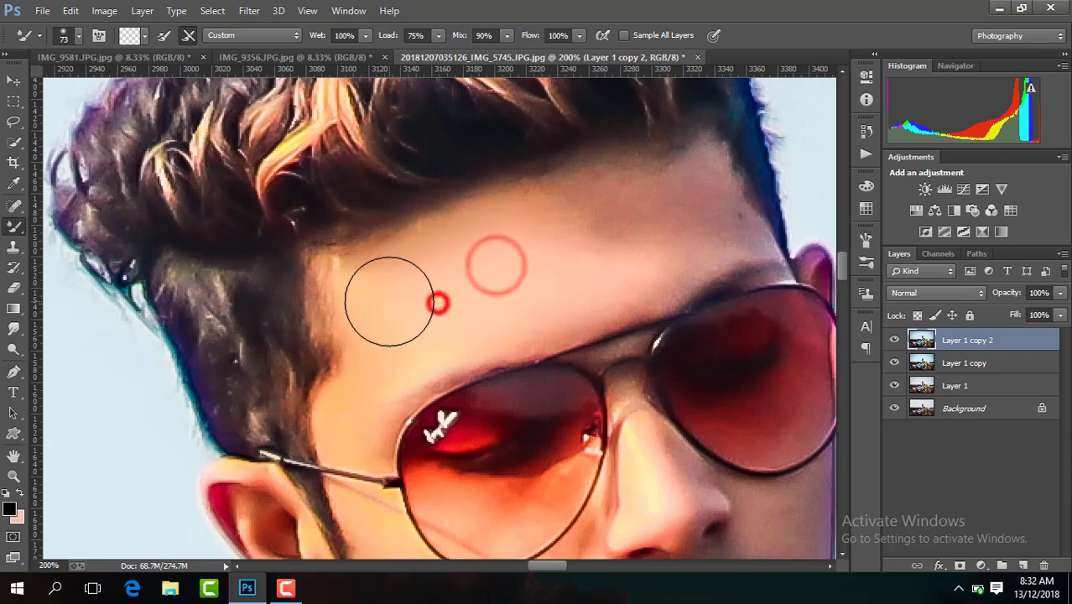
Step: Lower Layer 1 copy 2's opacity to 69%
left_click(1060, 293)
left_click_drag(1058, 310, 1033, 316)
left_click(631, 260)
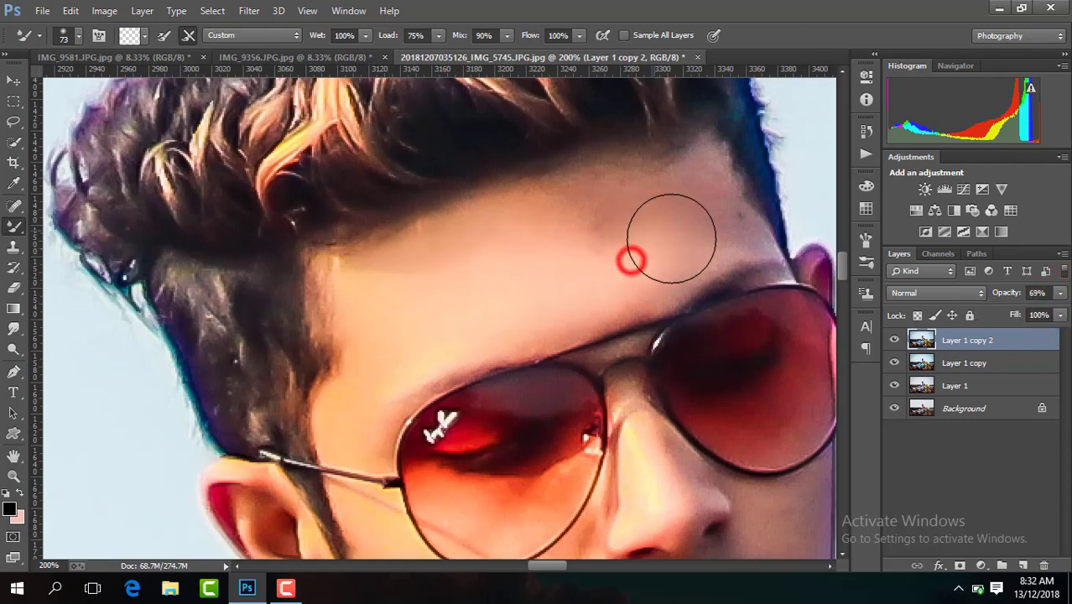
Step: Smooth the right side and remaining patches of the forehead with the Mixer Brush
left_click(680, 237)
left_click(644, 252)
left_click(677, 218)
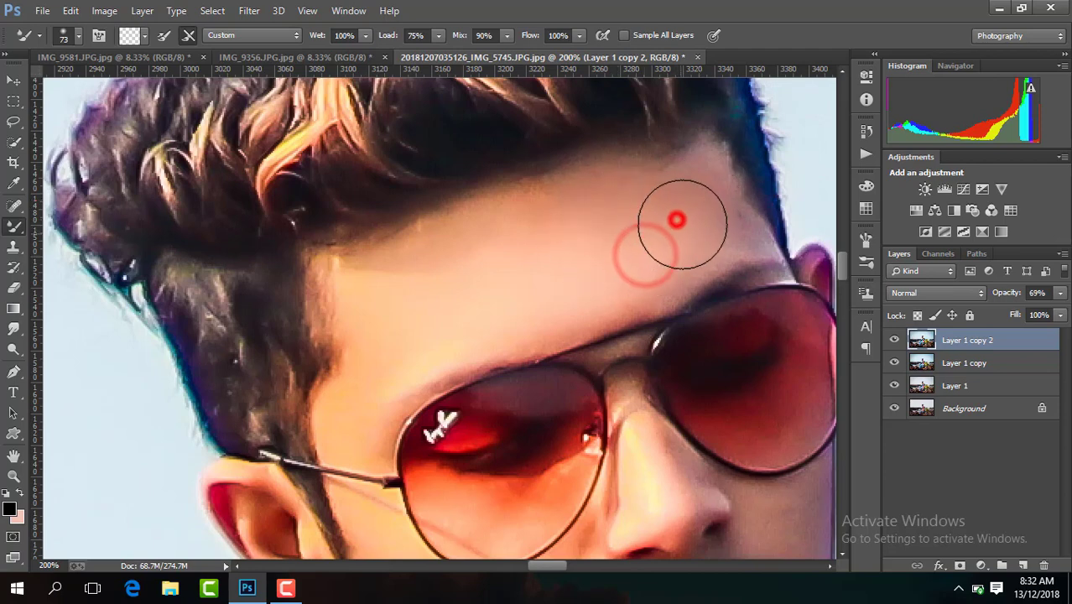
left_click(644, 231)
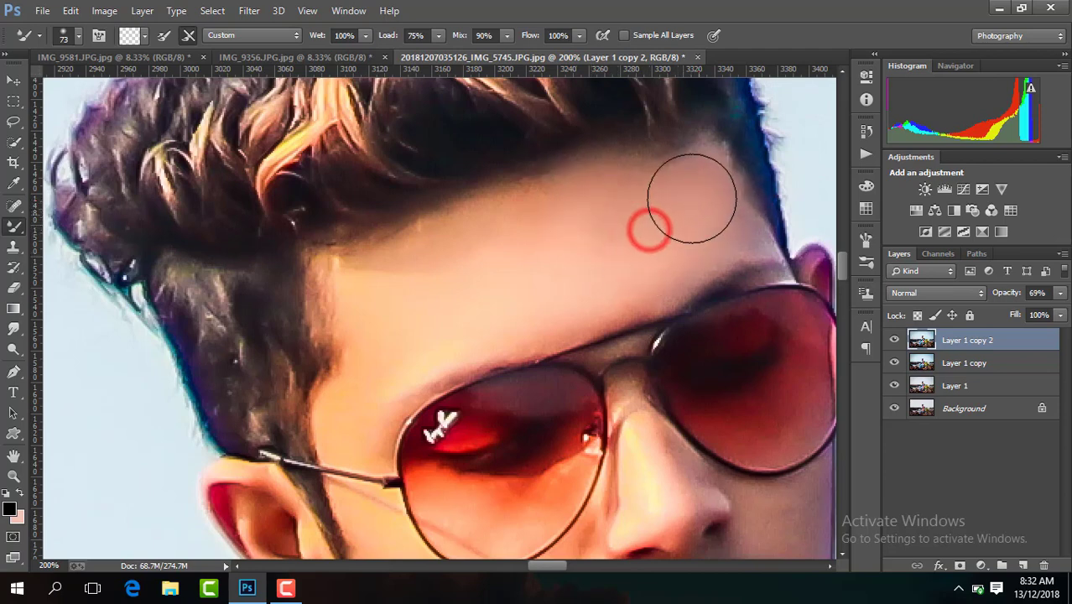
left_click(550, 262)
left_click(536, 220)
left_click(510, 257)
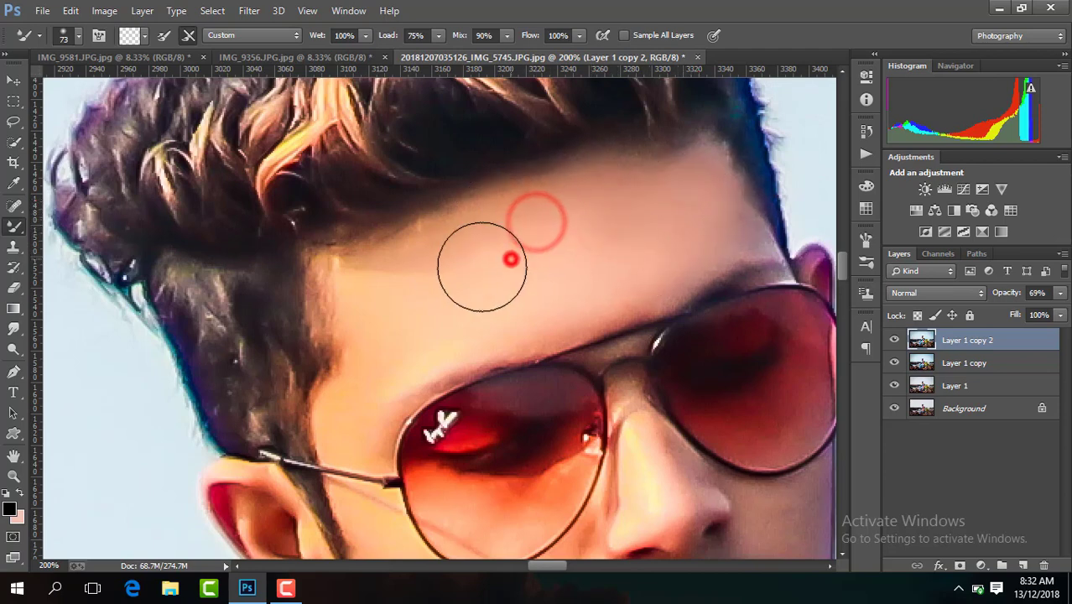
left_click_drag(841, 256, 841, 278)
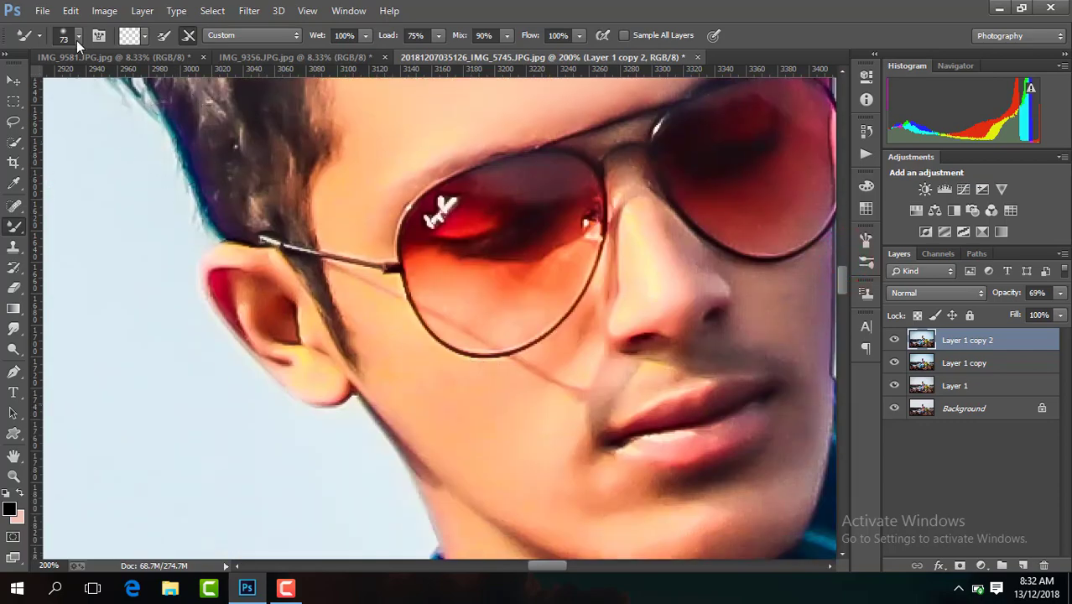
Step: Set the Mixer Brush to 48 px and smooth the cheek skin below the glasses
left_click(77, 35)
left_click(148, 67)
type("48")
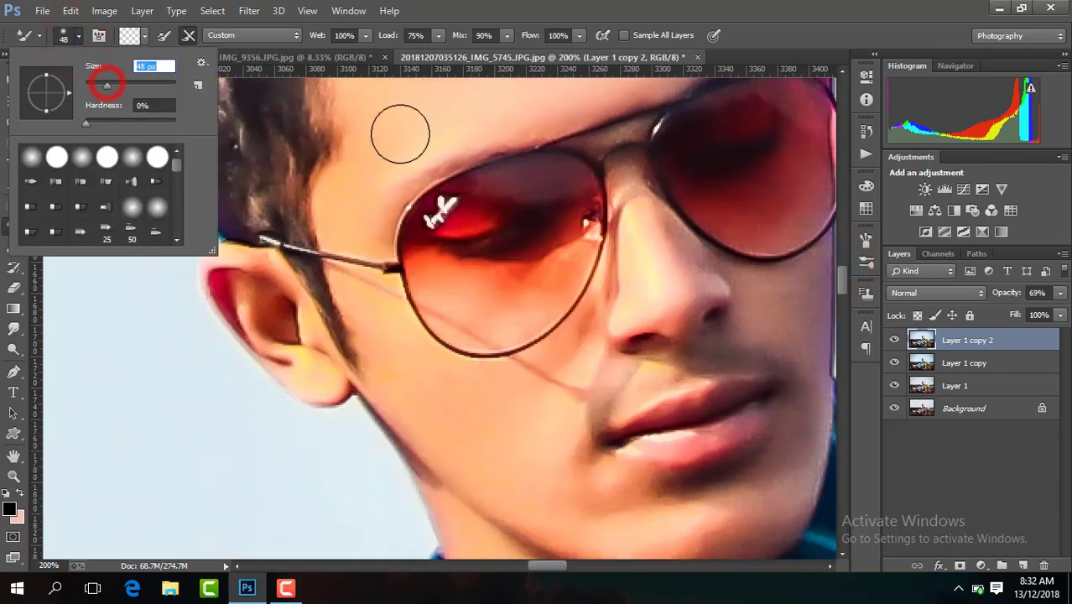
left_click(400, 133)
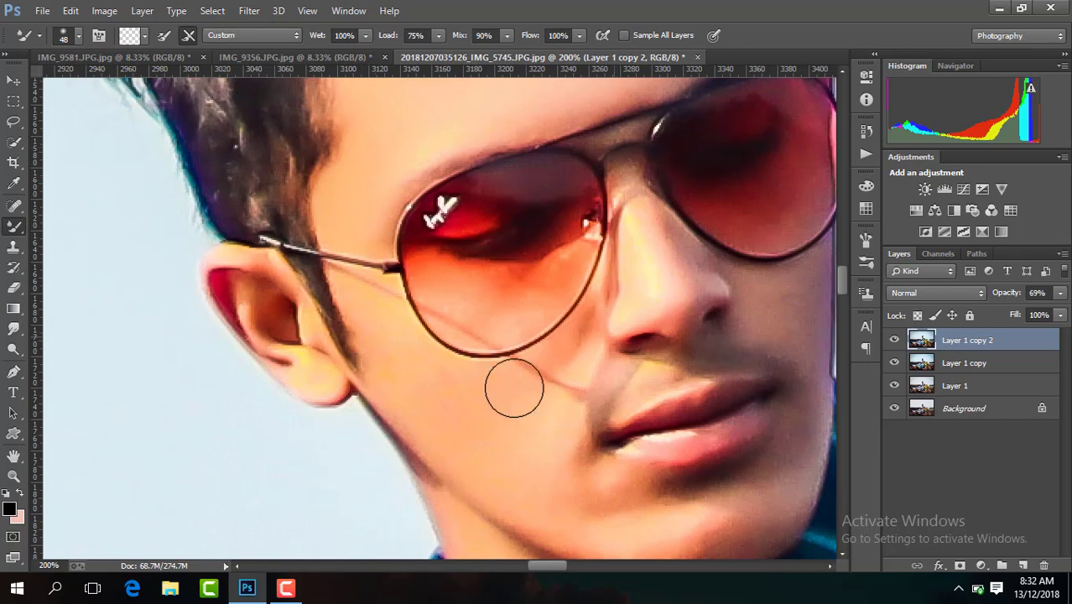
left_click(550, 453)
left_click(502, 417)
left_click_drag(478, 432, 502, 429)
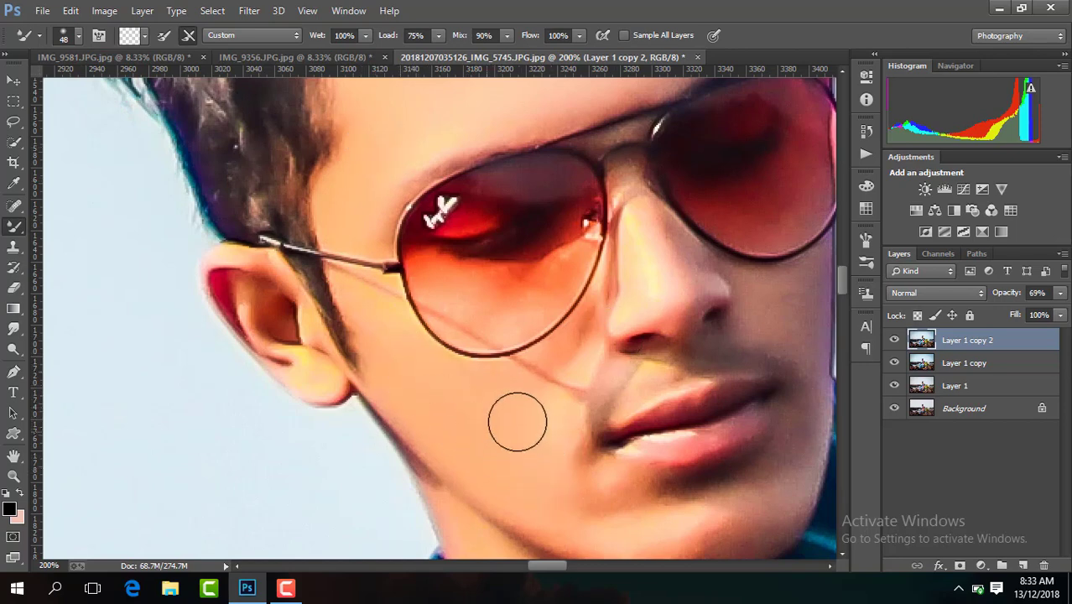
Step: Raise Layer 1 copy 2 to 77% opacity and smooth the chin, left cheek and jaw
left_click(1060, 293)
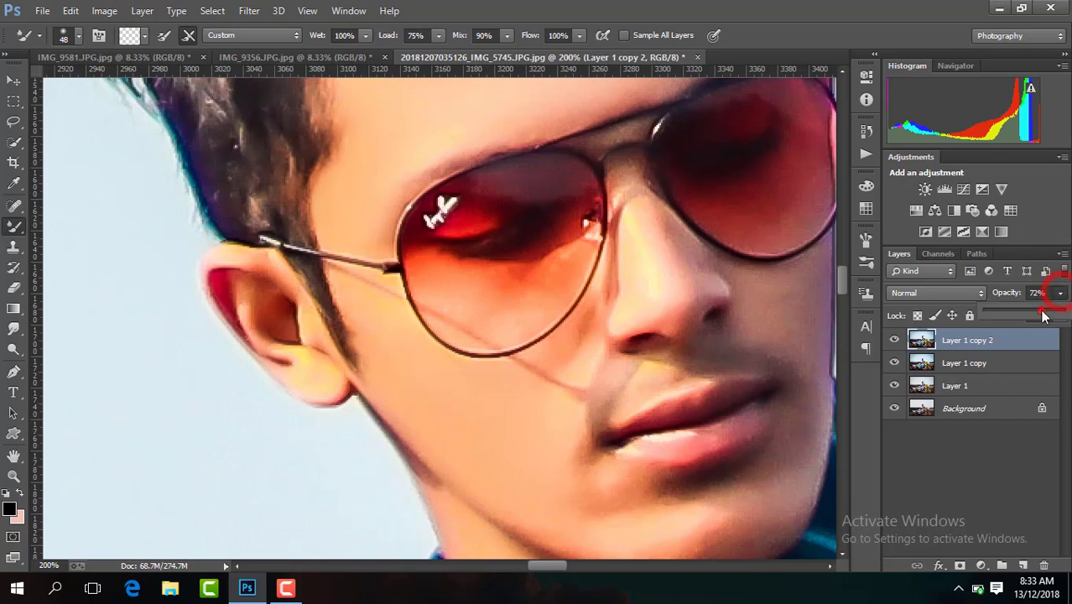
left_click(840, 280)
mouse_move(839, 280)
left_mouse_down()
mouse_move(836, 259)
mouse_move(838, 299)
left_mouse_up()
mouse_move(608, 371)
left_mouse_down()
mouse_move(623, 361)
mouse_move(628, 374)
left_mouse_up()
left_click(548, 303)
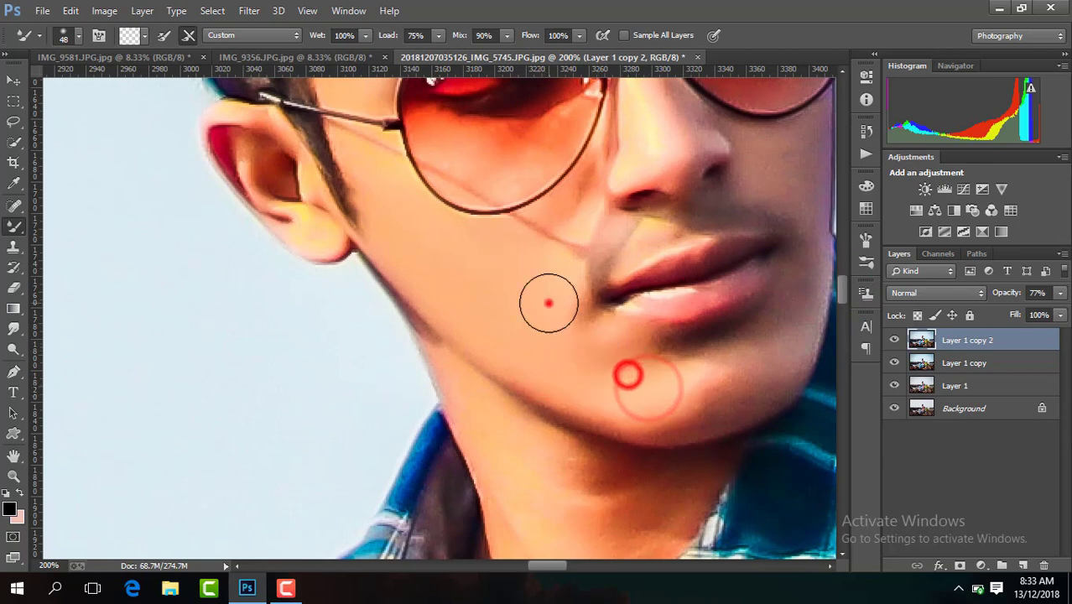
left_click_drag(406, 220, 371, 162)
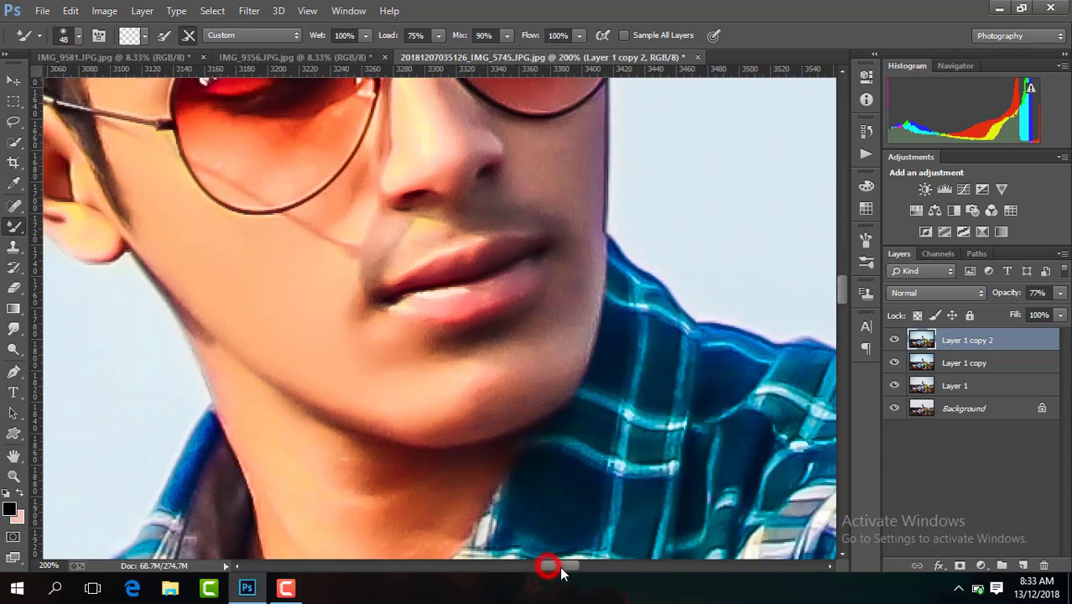
left_click_drag(547, 564, 559, 566)
left_click_drag(537, 358, 463, 404)
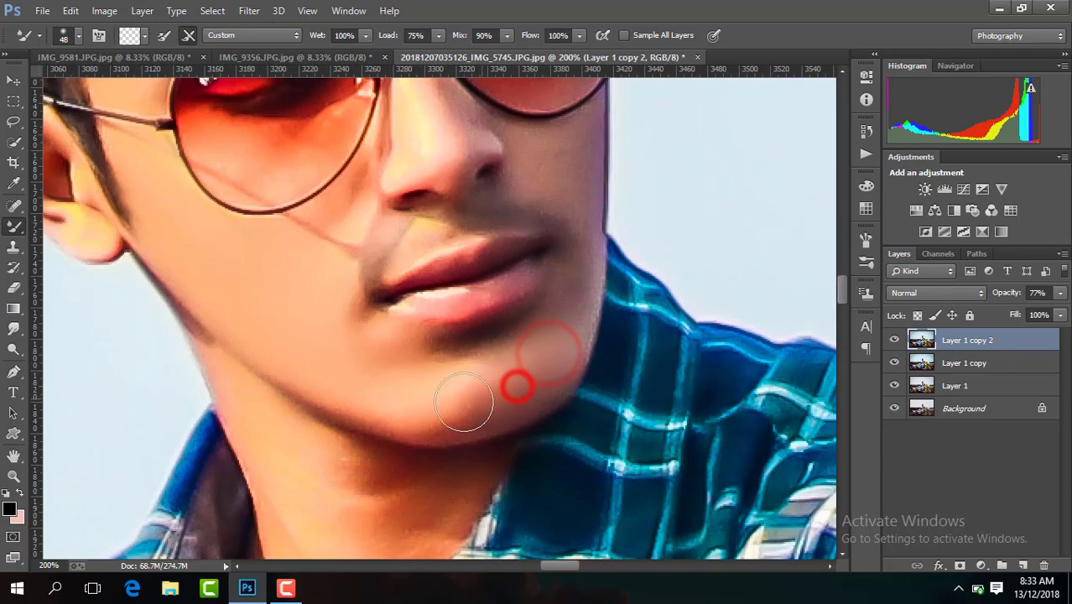
left_click_drag(842, 295, 842, 283)
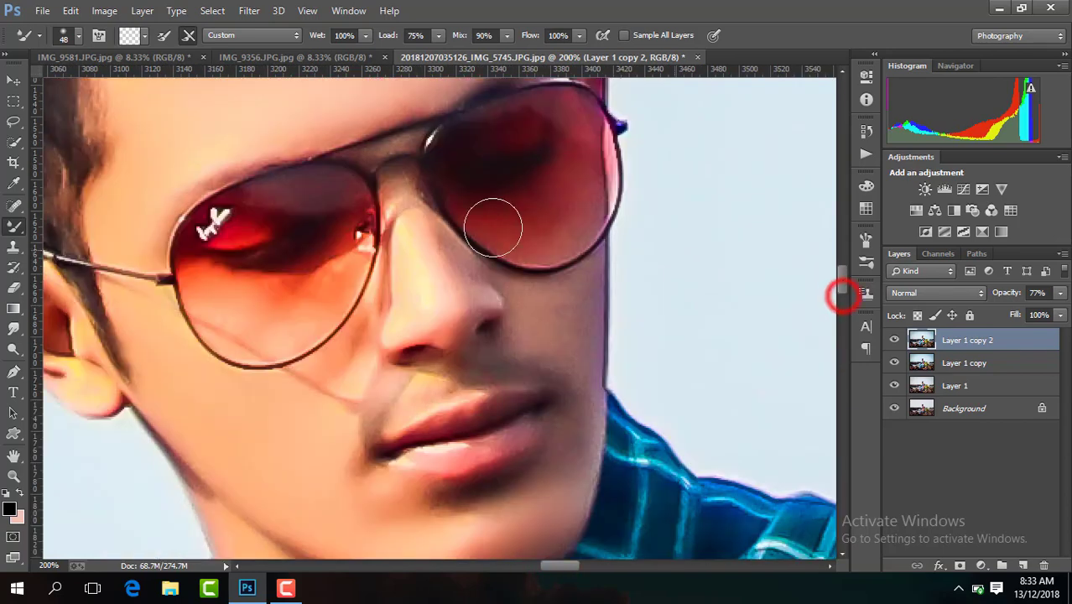
Step: Smooth and blend the cheek skin just below the left lens
left_click(78, 36)
left_click(295, 307)
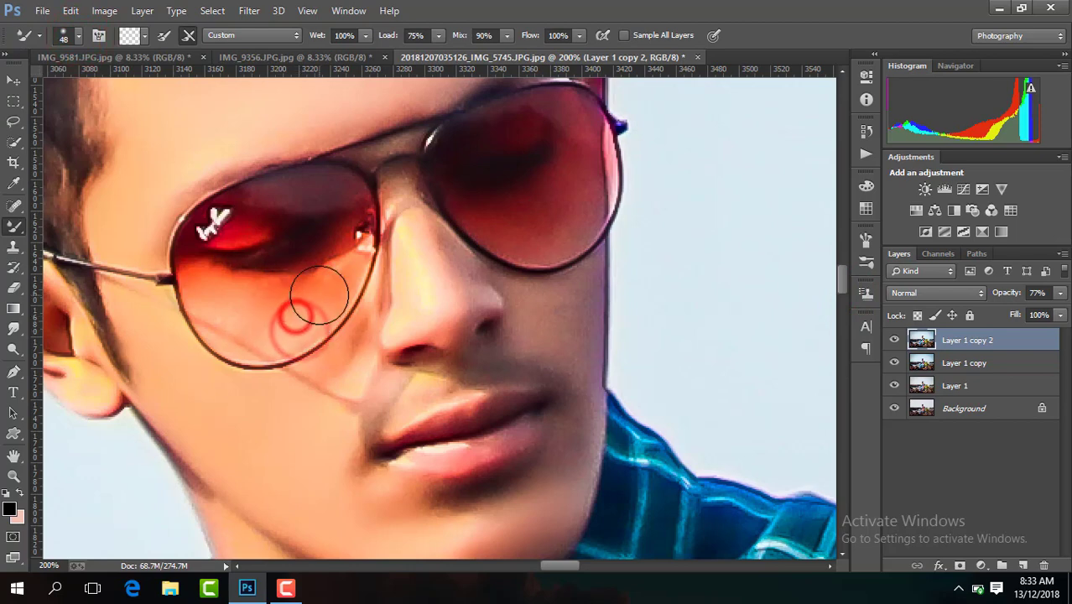
left_click_drag(320, 296, 267, 312)
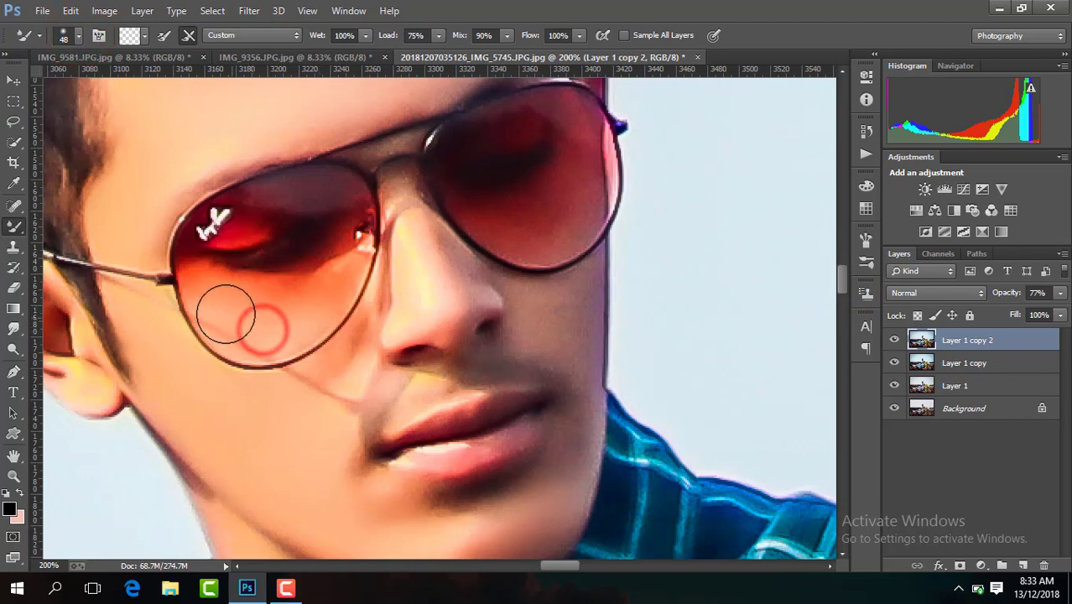
left_click_drag(254, 330, 227, 273)
Step: With a 33 px brush, smooth the nose, nostril and skin beside the nose
left_click(77, 38)
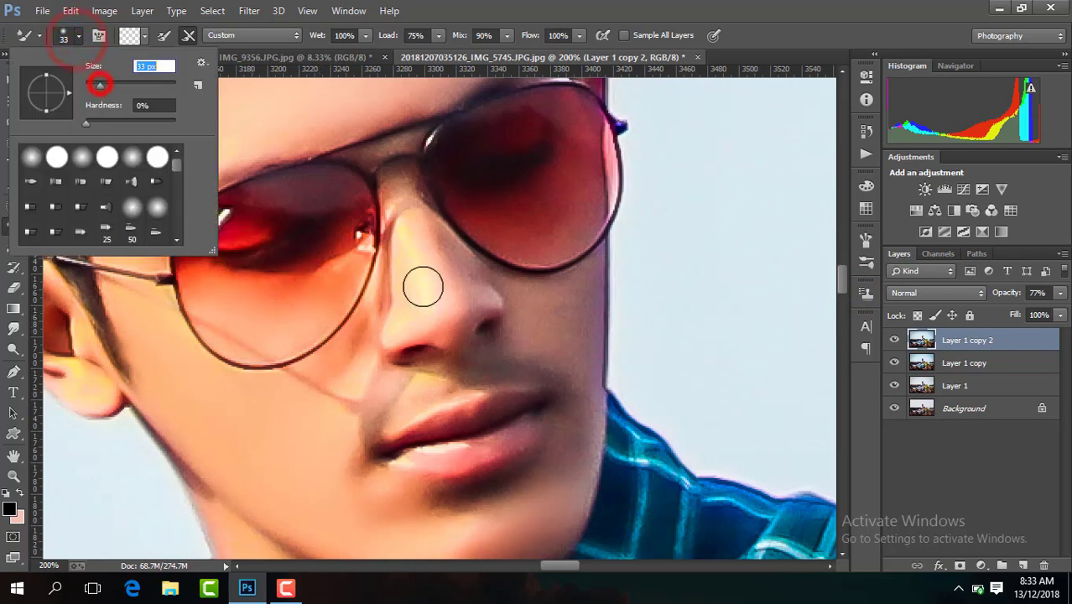
left_click(440, 307)
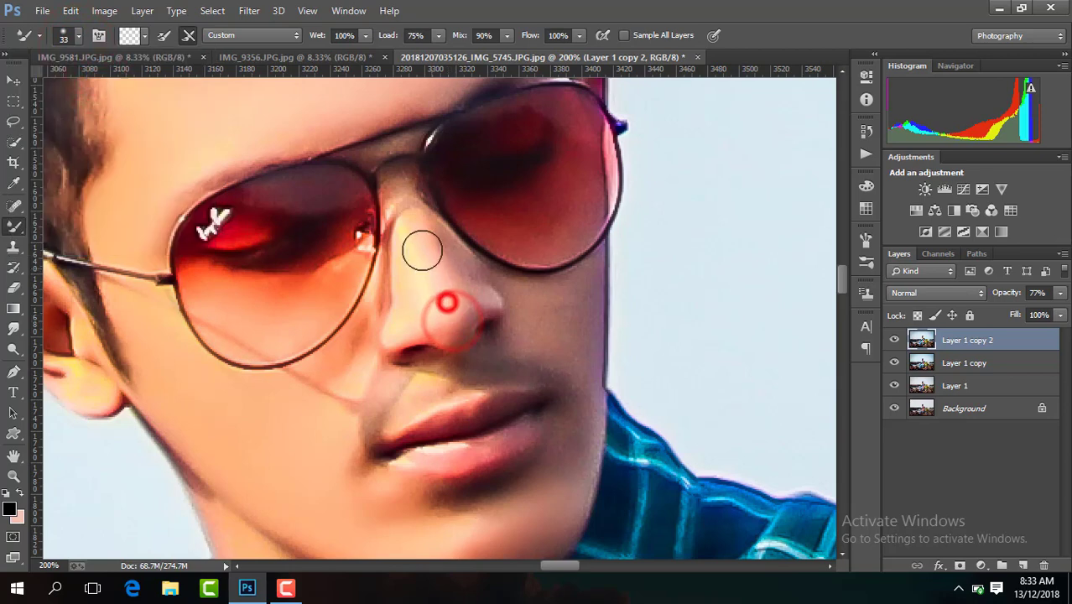
left_click(451, 300)
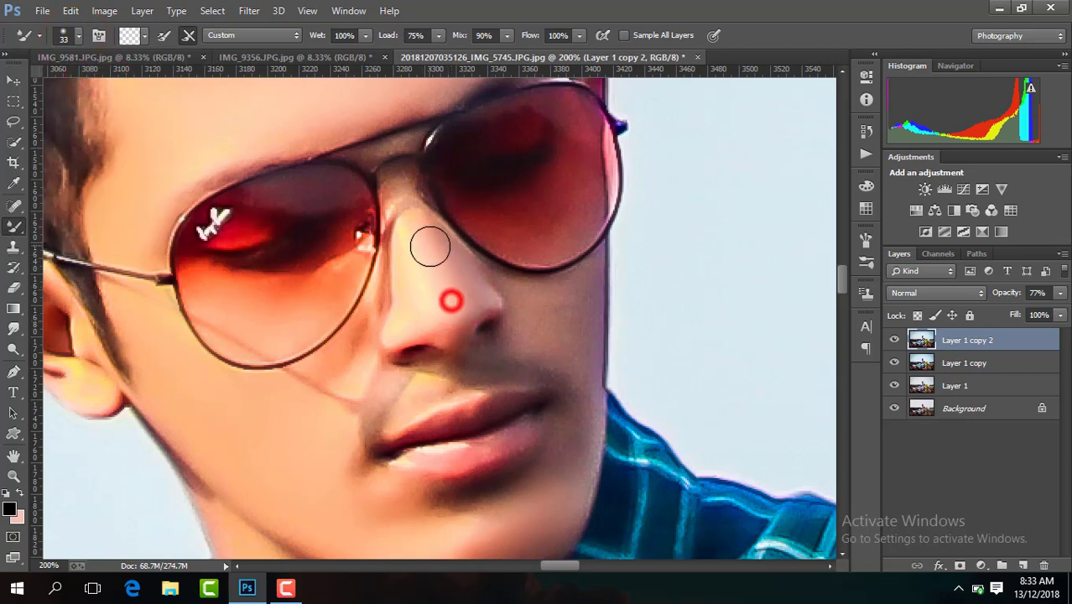
left_click(419, 286)
left_click(353, 369)
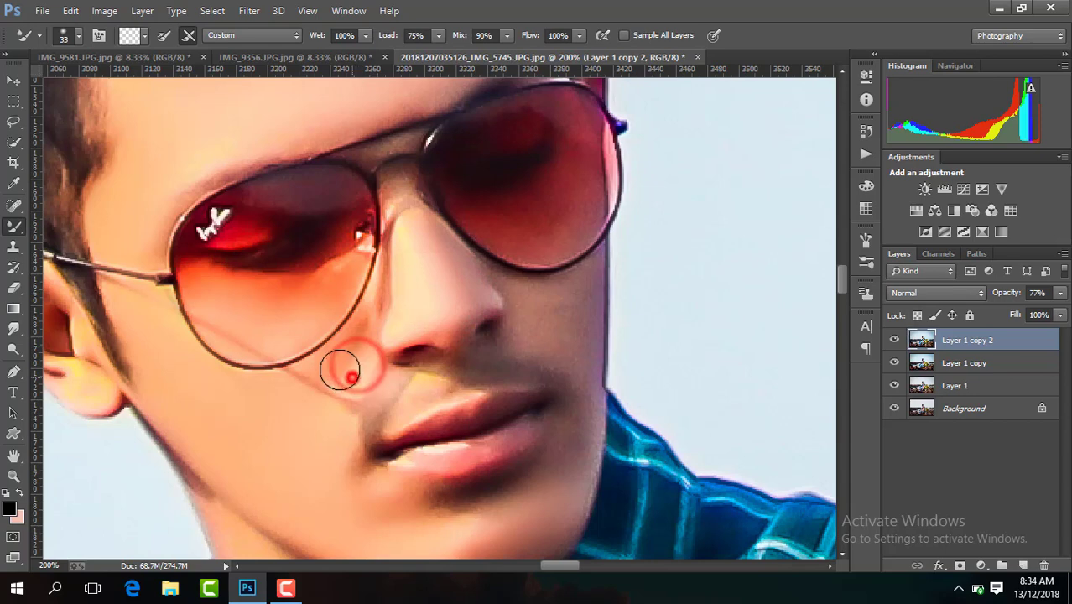
Step: Blend the right cheek, jaw and lower cheek skin, plus the right lens colour
left_click(541, 328)
left_click(573, 309)
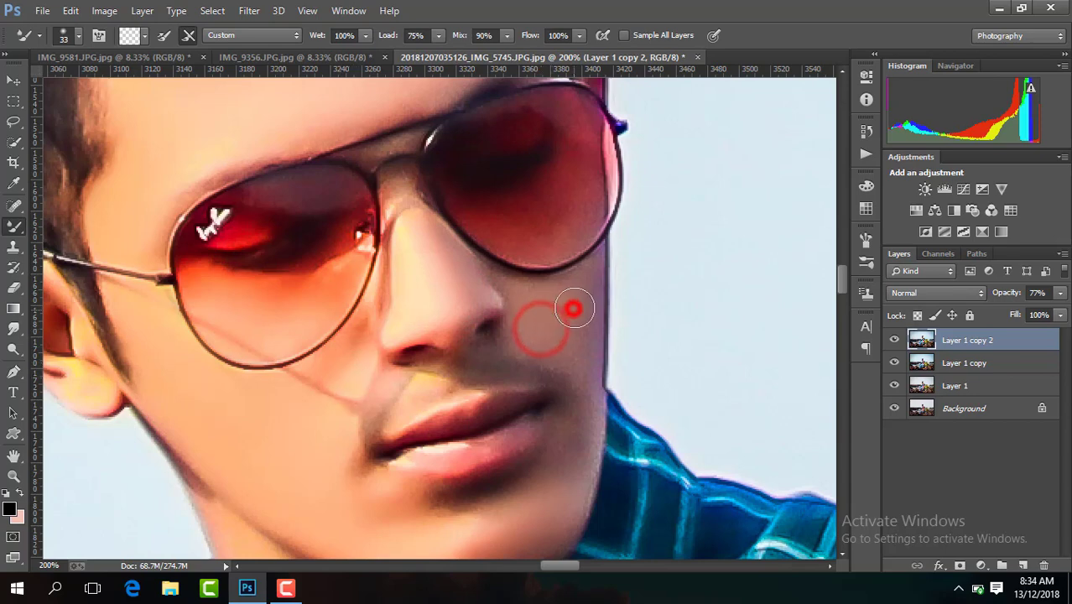
left_click(571, 326)
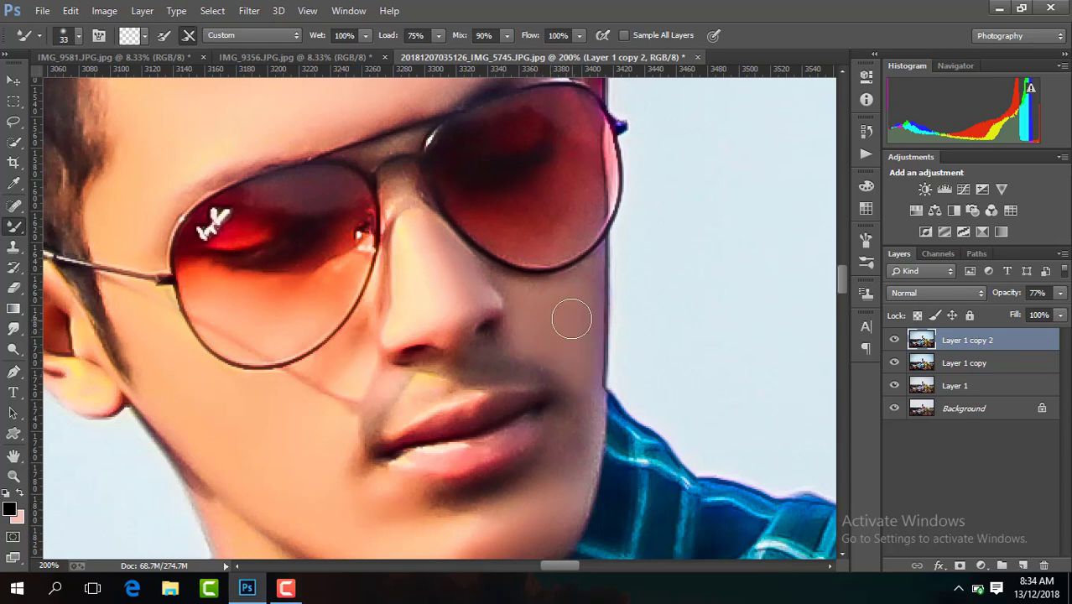
left_click(575, 468)
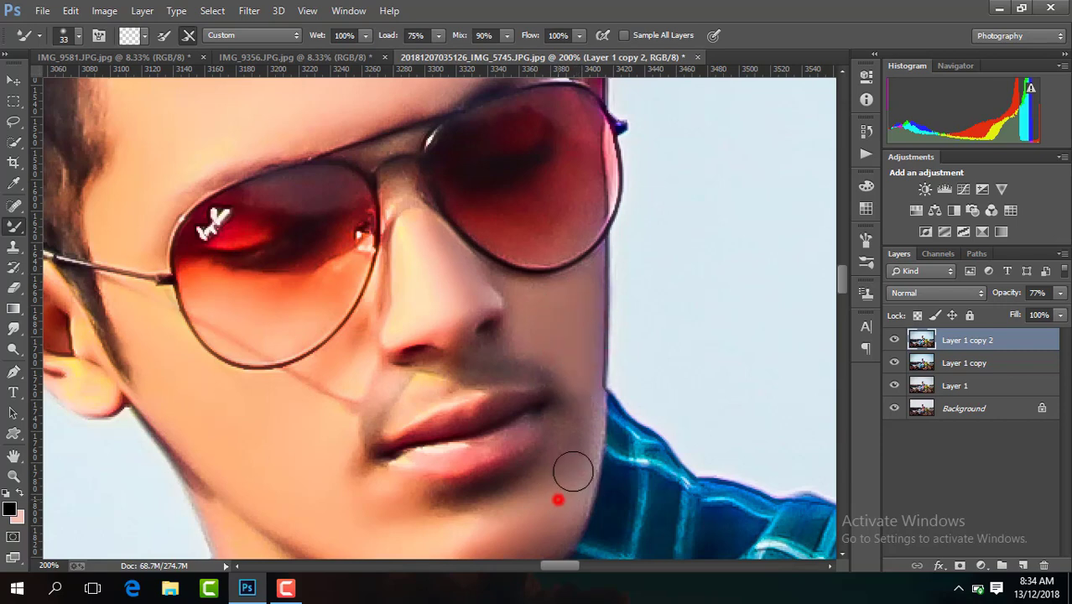
left_click(575, 468)
left_click(581, 364)
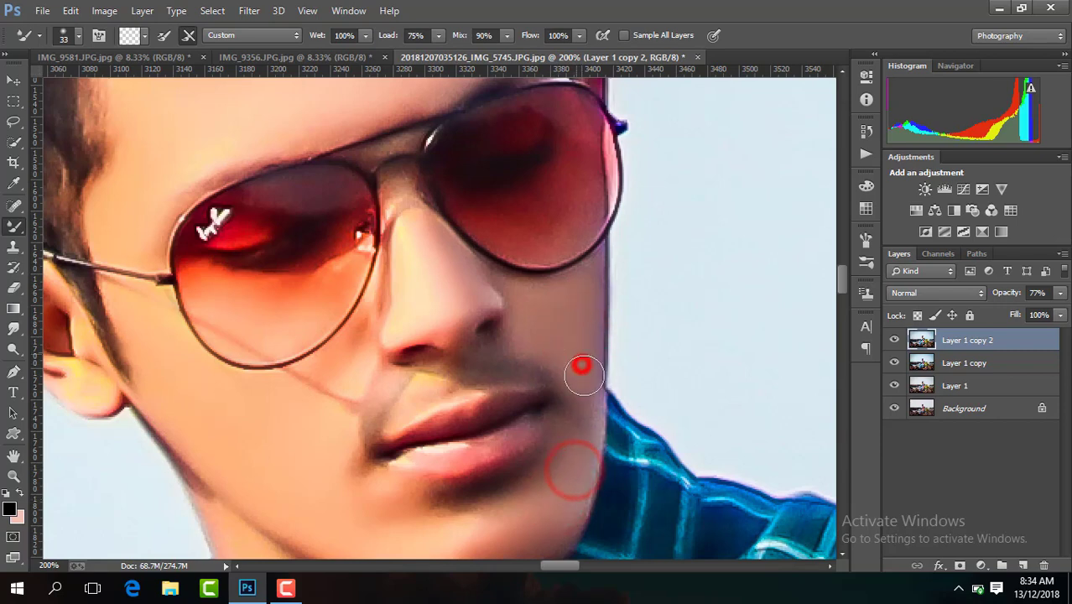
left_click(577, 462)
left_click(567, 491)
left_click(552, 333)
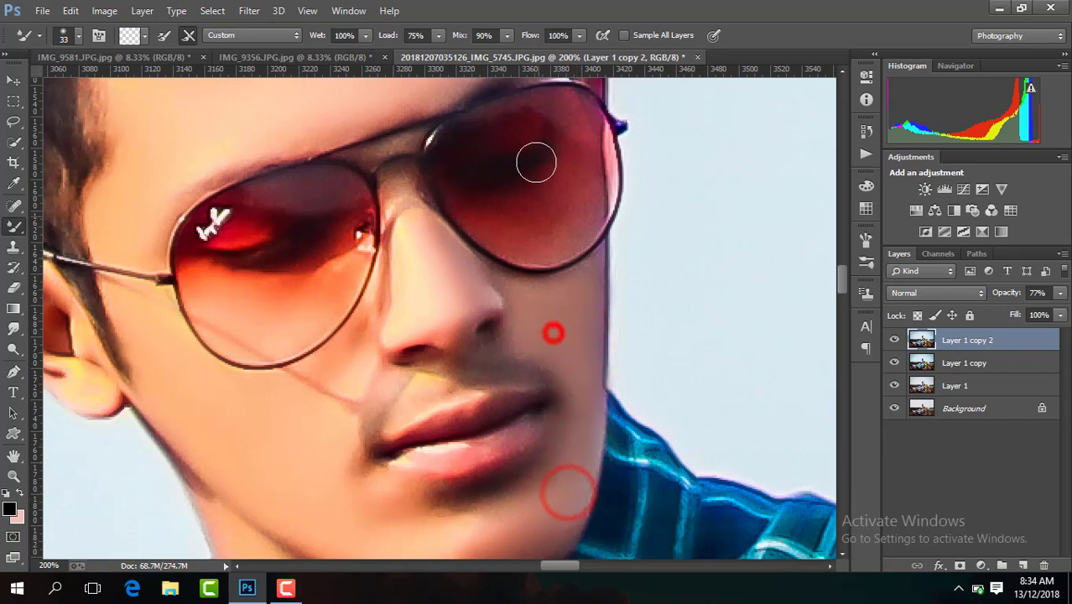
left_click(571, 225)
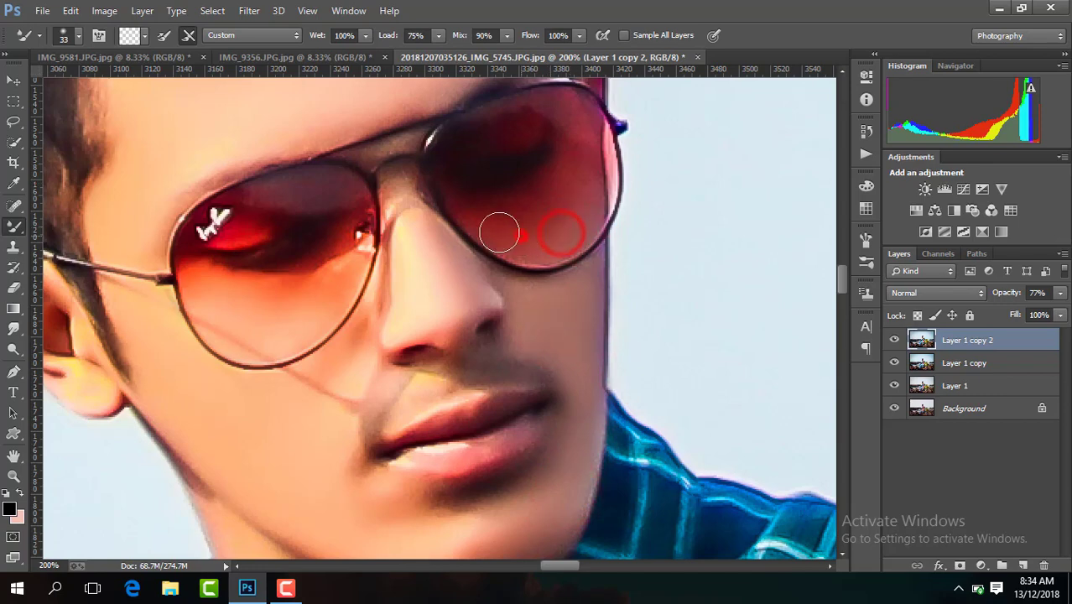
Step: Reduce the brush to 26 px and keep smoothing the right cheek
left_click(75, 35)
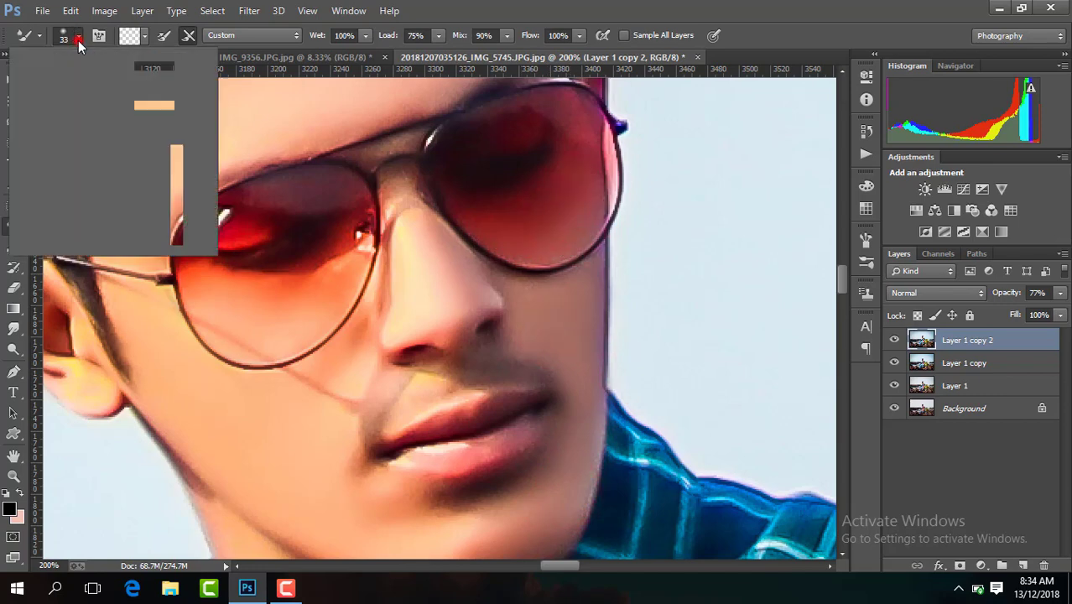
left_click(97, 87)
left_click(543, 331)
left_click(552, 298)
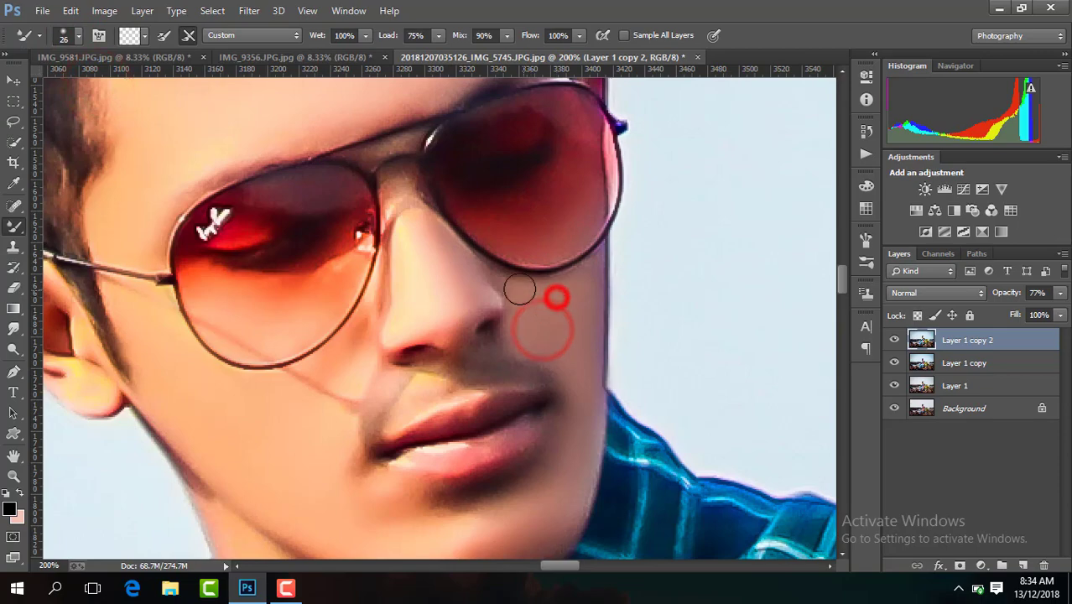
left_click(573, 332)
Step: Return to 200% zoom, stroke the ear skin, then dab the nose bridge smooth
scroll(579, 353, "down", 2)
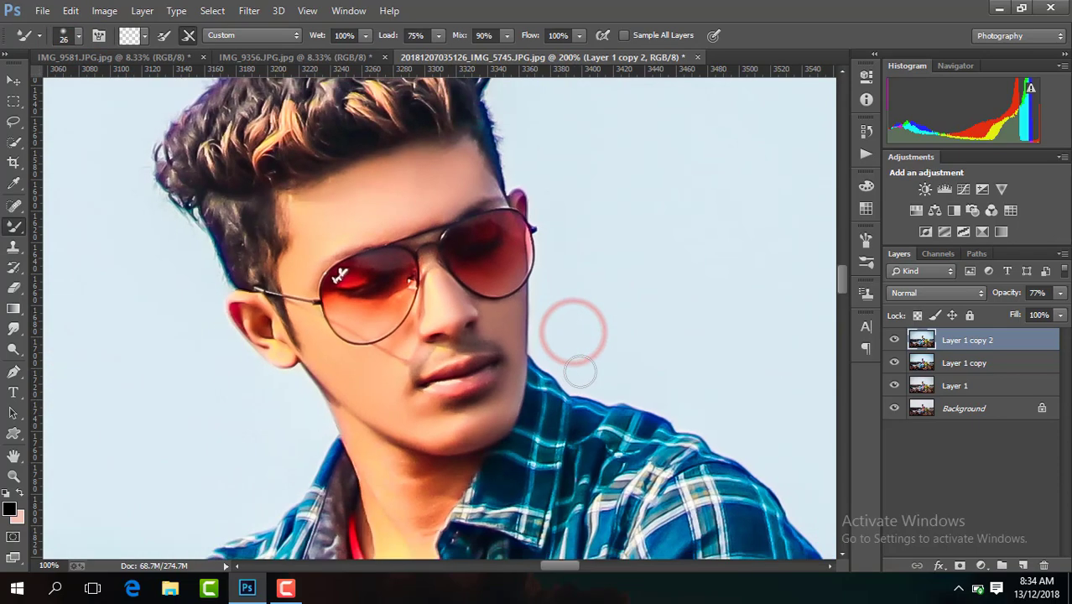
scroll(575, 359, "down", 1)
scroll(576, 369, "up", 2)
scroll(576, 371, "up", 1)
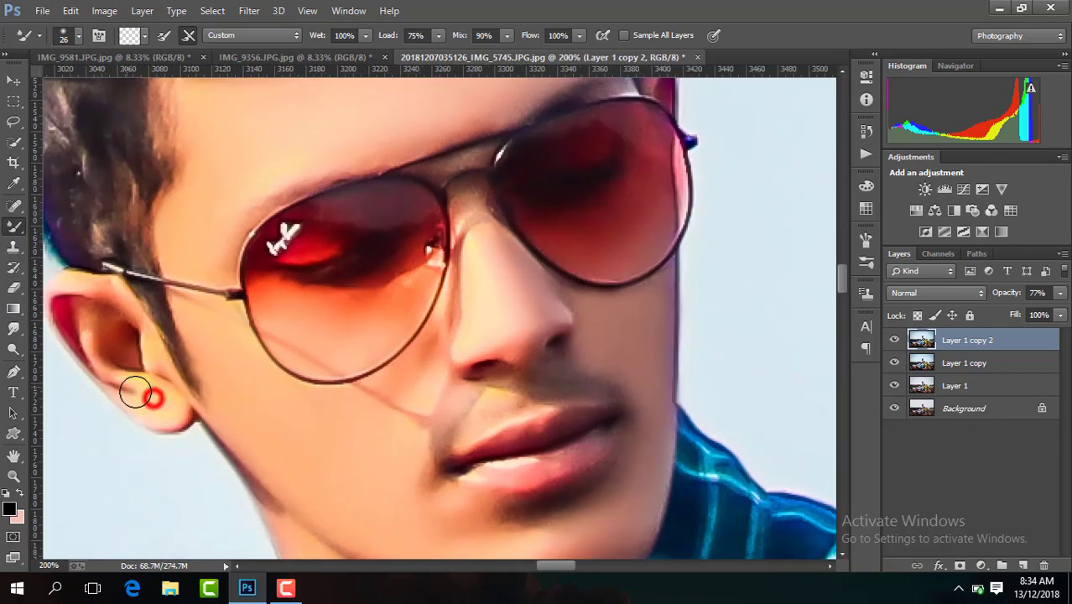
left_click_drag(134, 390, 126, 356)
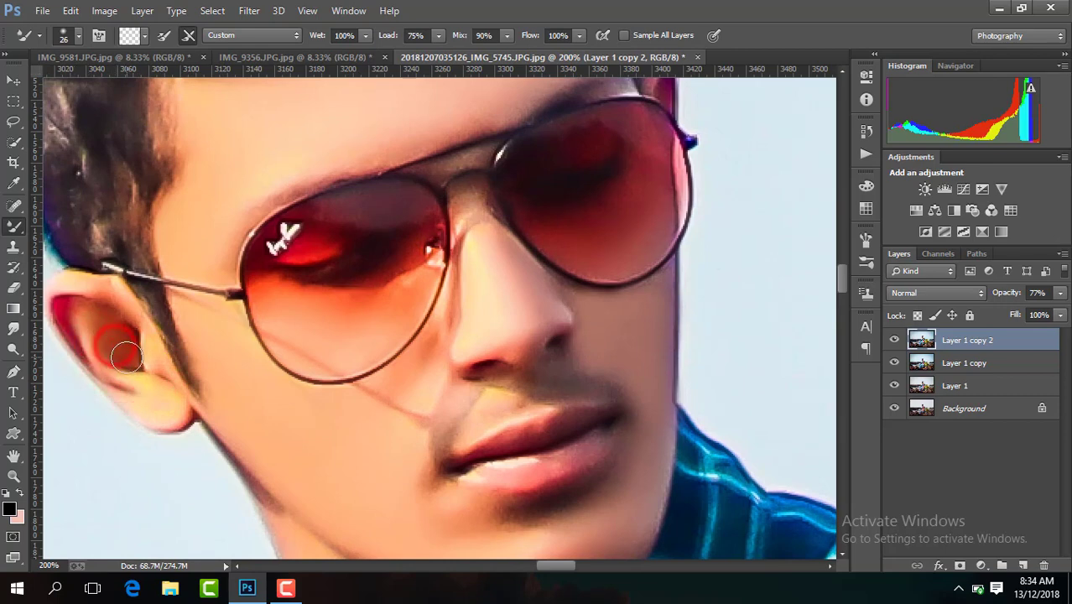
left_click_drag(839, 286, 842, 275)
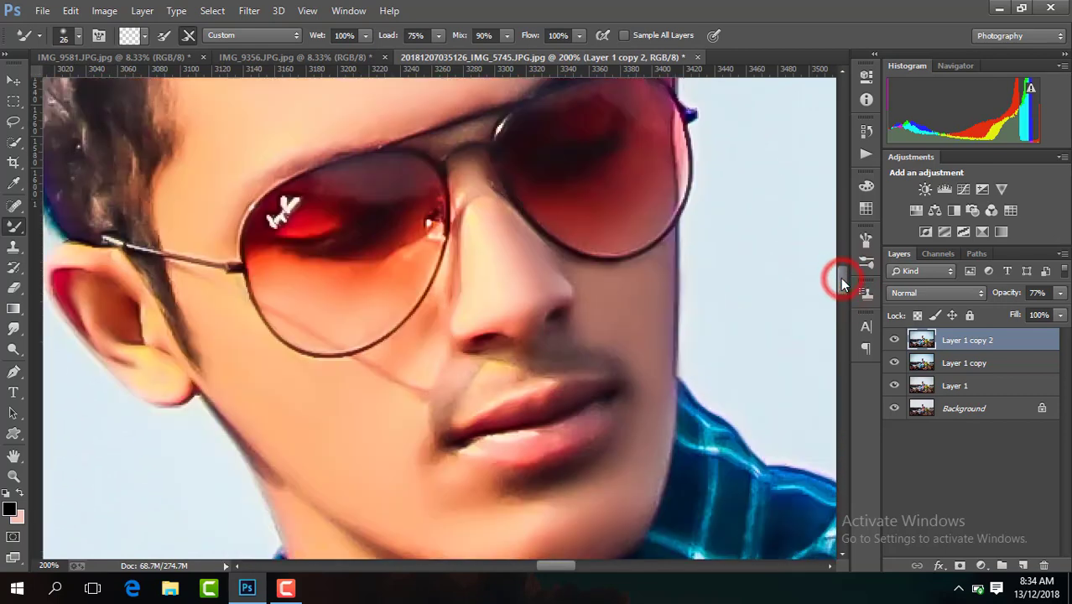
left_click(479, 197)
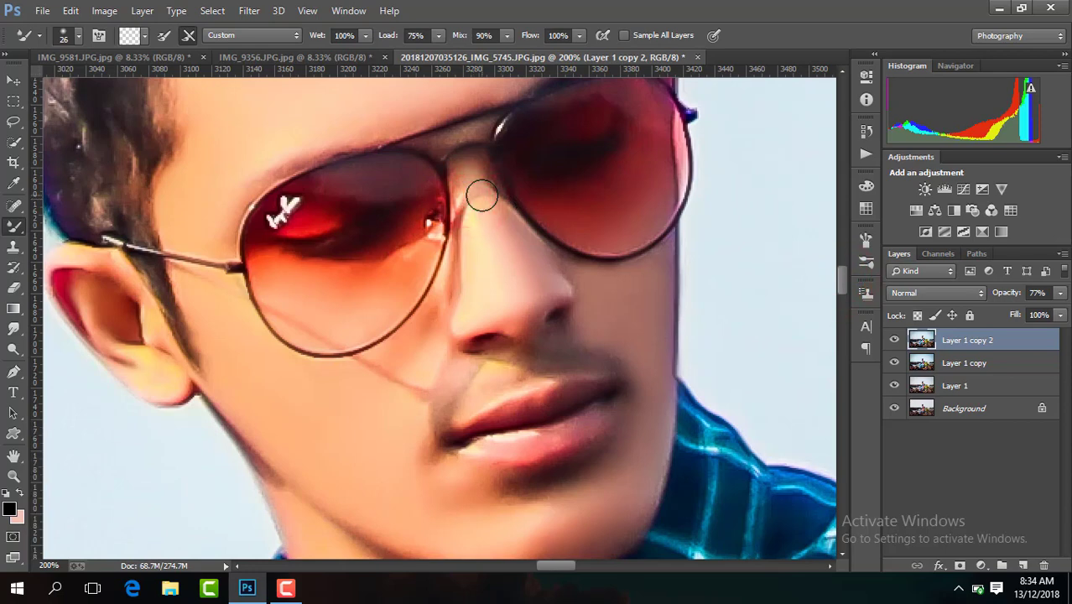
left_click(481, 196)
Step: Smooth the neck skin and blend its left edge toward the collar
left_click_drag(846, 268, 844, 299)
left_click(76, 37)
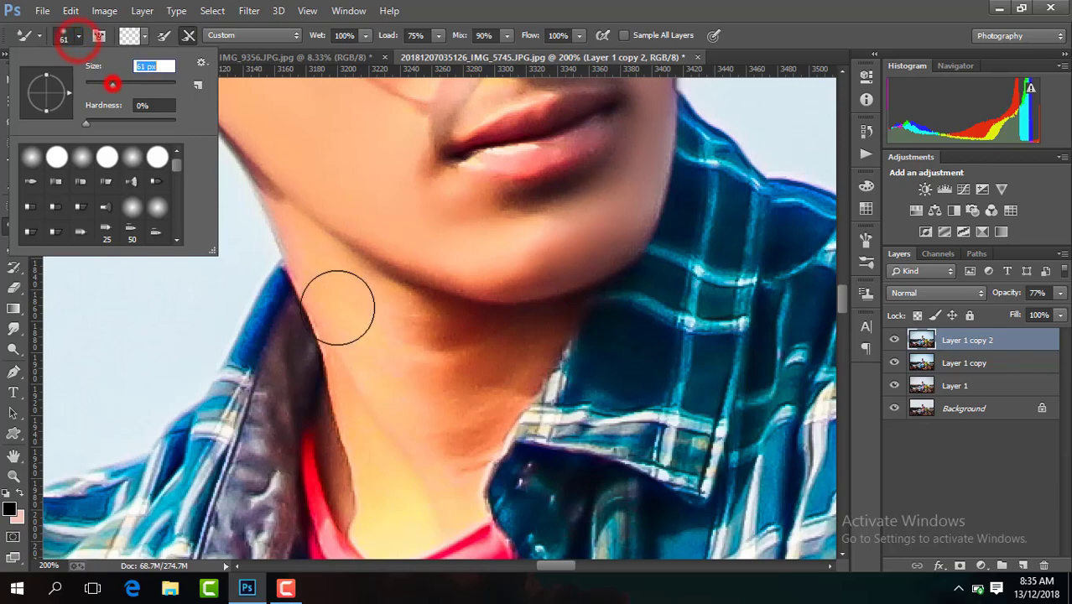
left_click(397, 364)
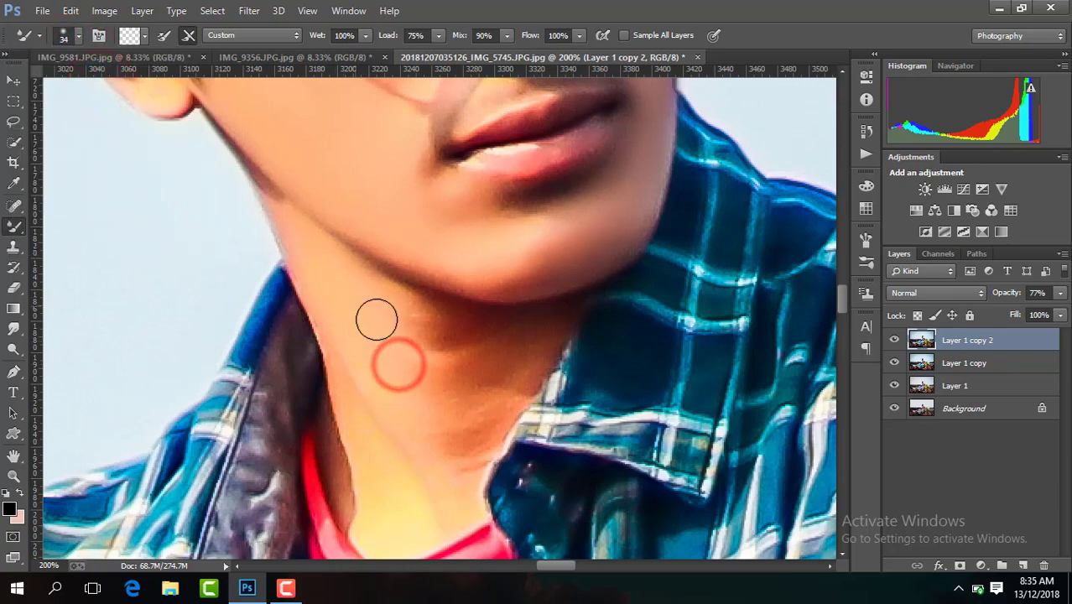
left_click(388, 379)
left_click(391, 493)
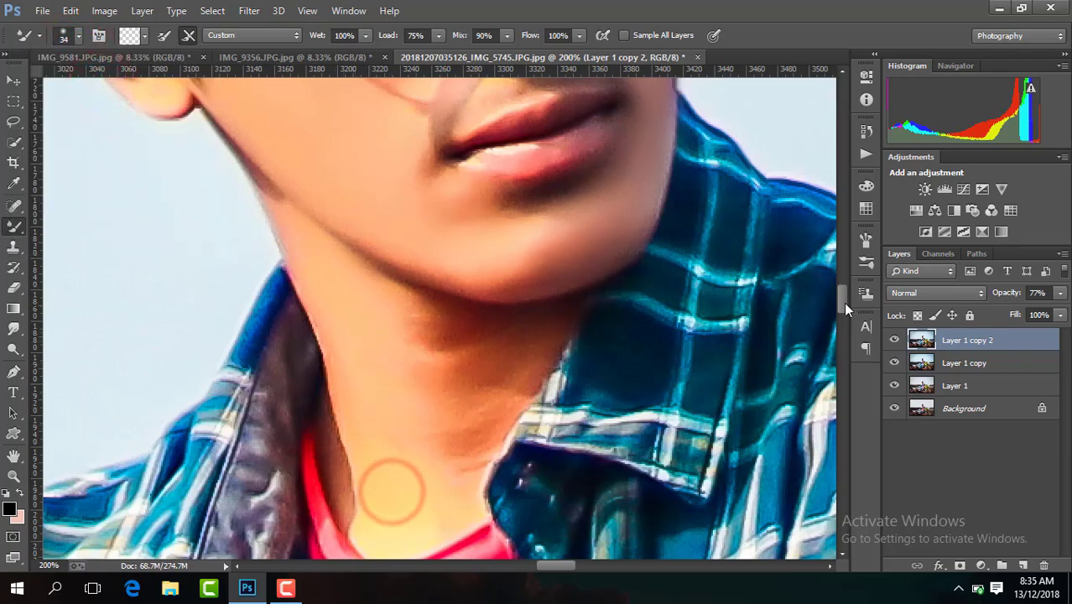
left_click_drag(843, 300, 841, 307)
left_click_drag(334, 329, 372, 428)
Step: Enlarge the brush to 57 px and smooth across the neck
left_click(77, 38)
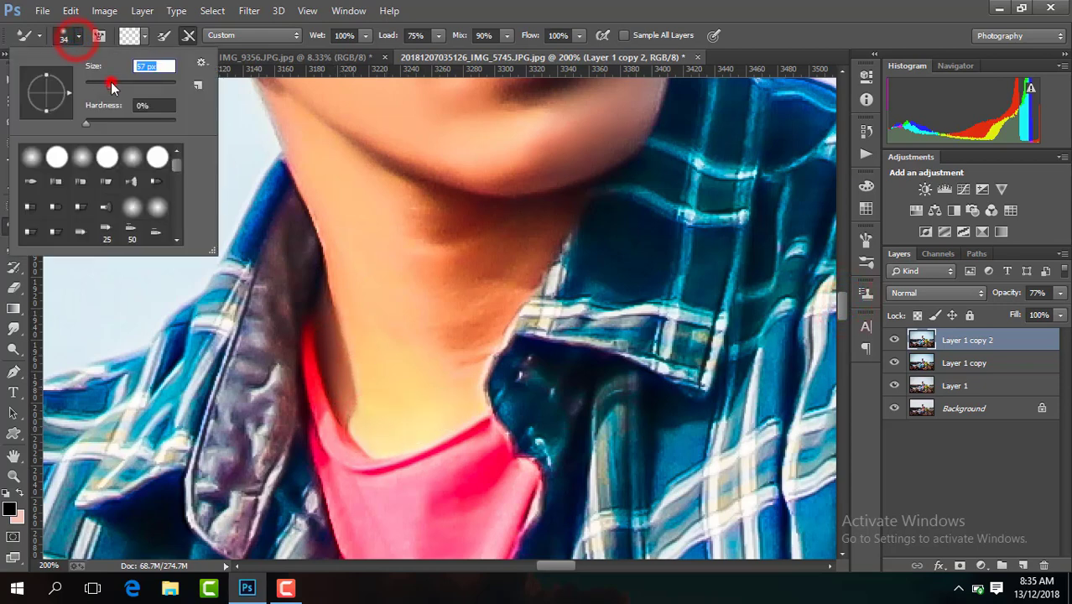
left_click(424, 309)
left_click(433, 301)
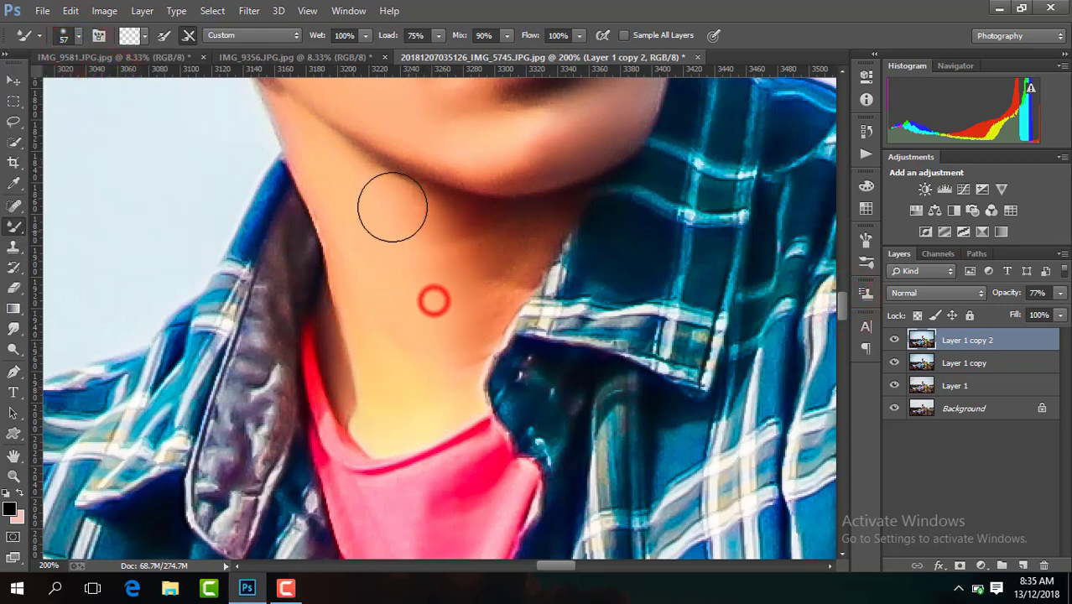
mouse_move(443, 287)
left_mouse_down()
mouse_move(514, 247)
mouse_move(473, 257)
left_mouse_up()
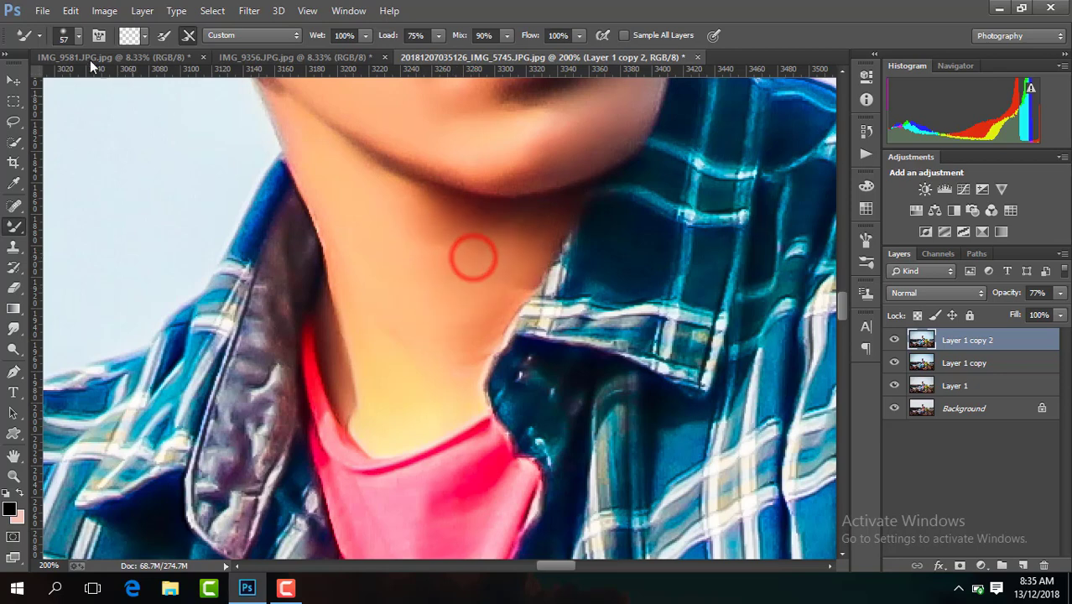
Step: Reduce the brush to 38 px and blend the shadowed neck skin below the chin
left_click(78, 36)
left_click(464, 328)
left_click(491, 282)
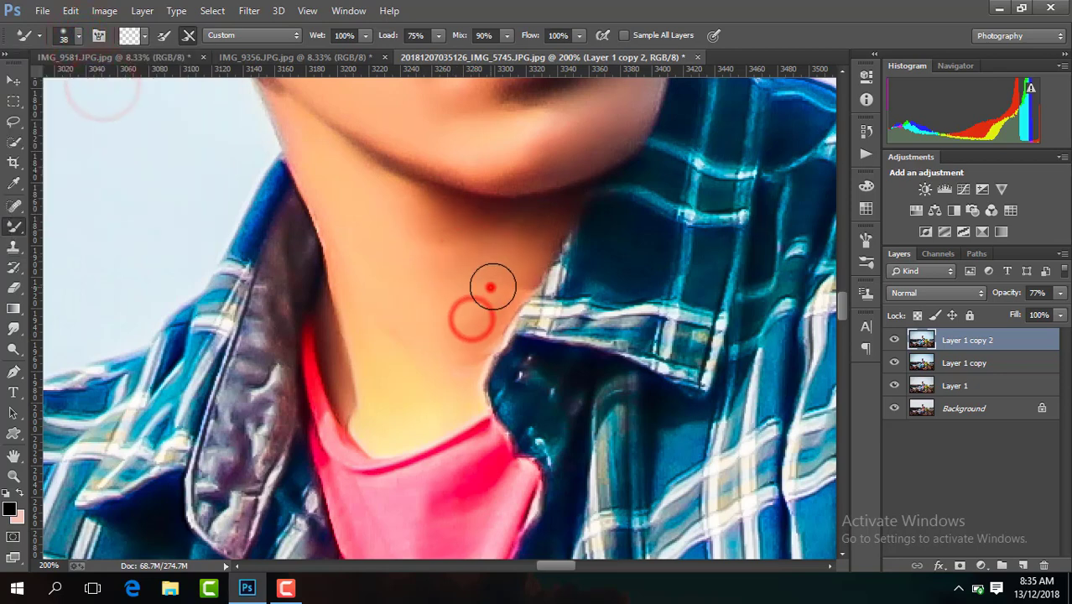
left_click(547, 229)
left_click_drag(510, 239, 446, 241)
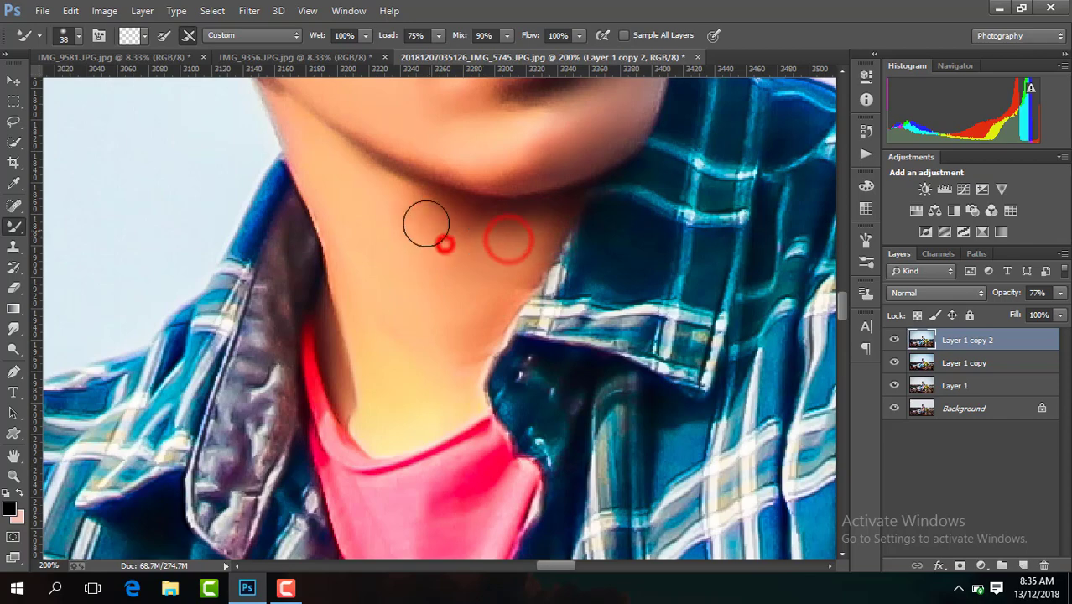
left_click_drag(838, 314, 838, 388)
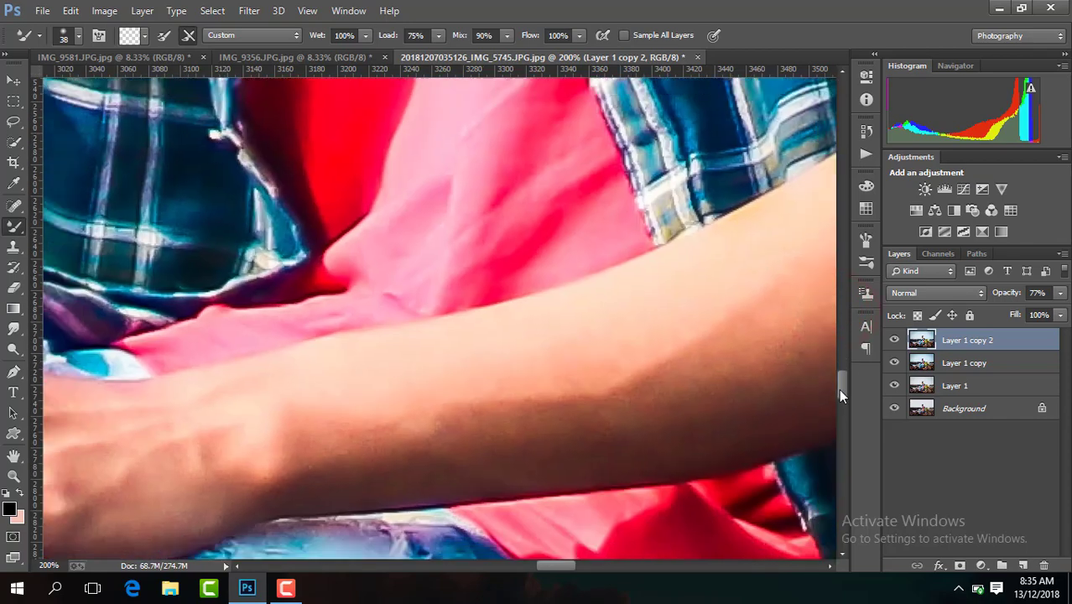
Step: Zoom out and smooth the forearm and upper arm skin toward the elbow
key("ctrl+minus")
left_click(78, 36)
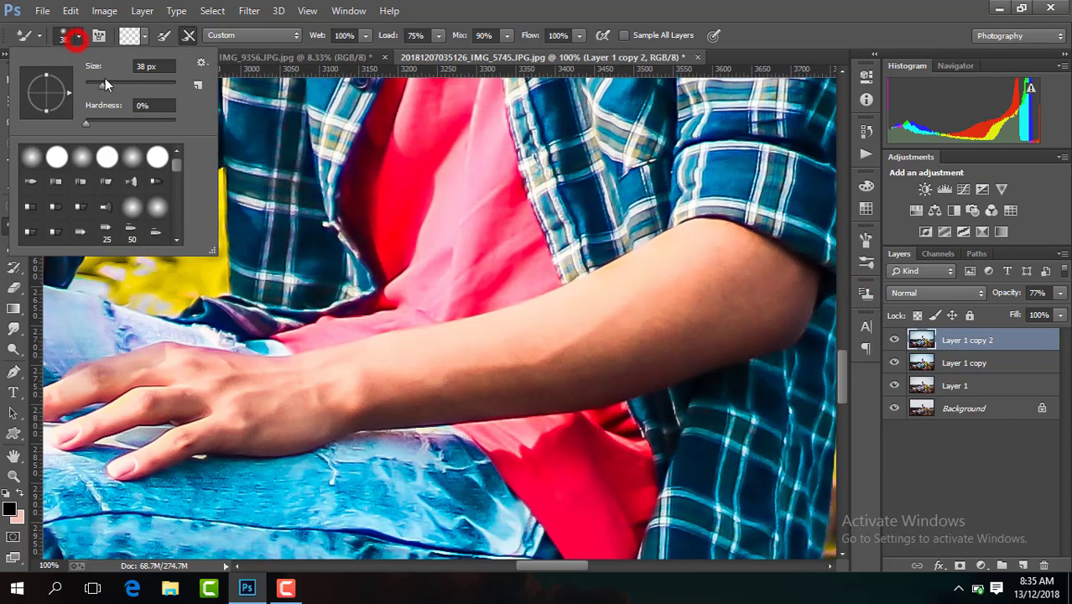
left_click(313, 397)
left_click(380, 382)
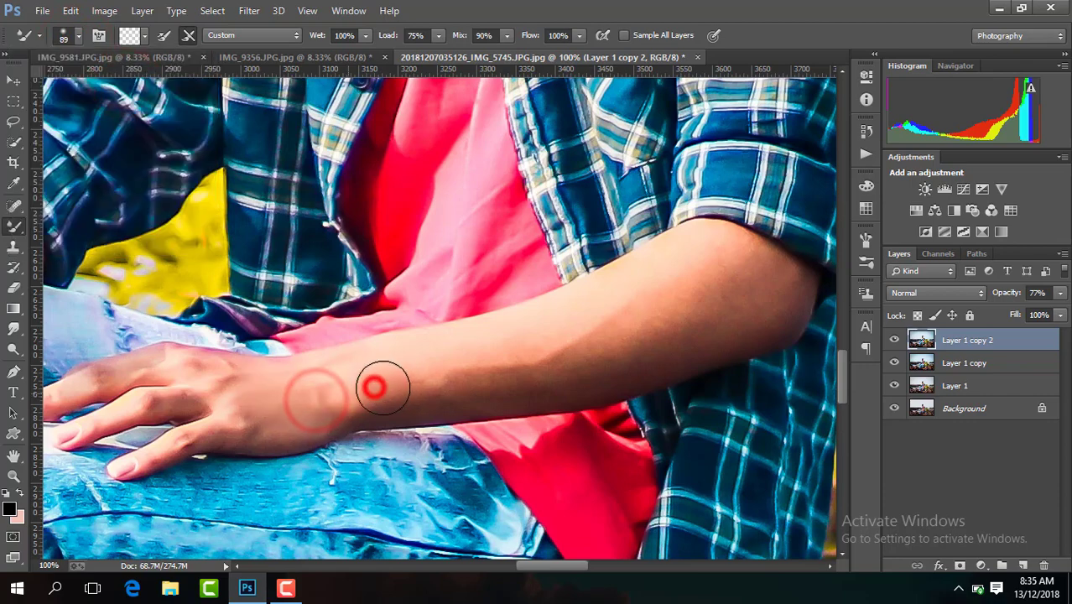
left_click(454, 370)
left_click(512, 356)
left_click(715, 267)
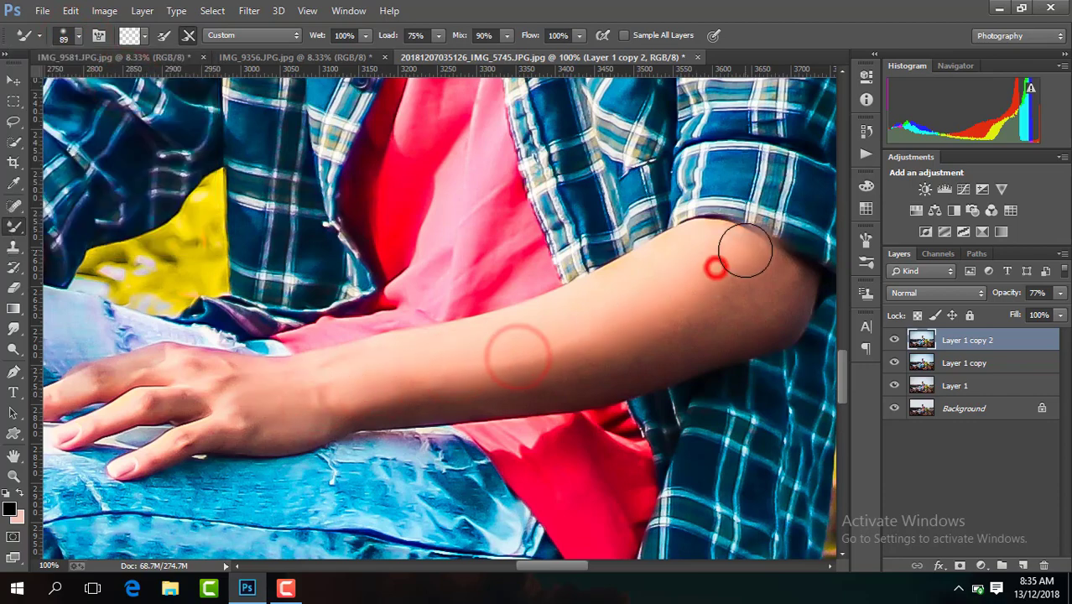
left_click(709, 269)
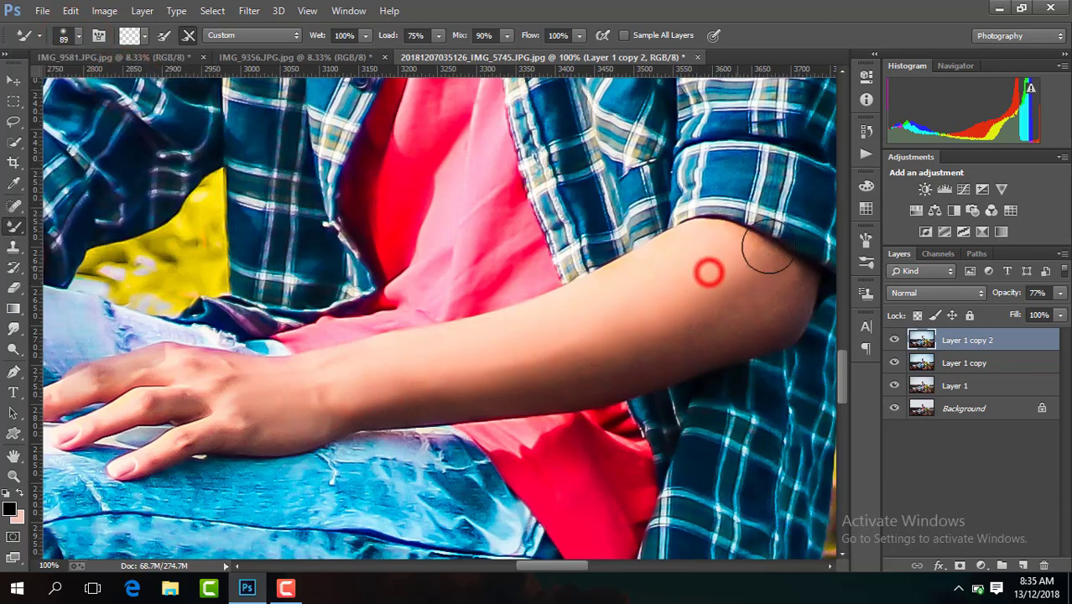
left_click(732, 274)
left_click(759, 285)
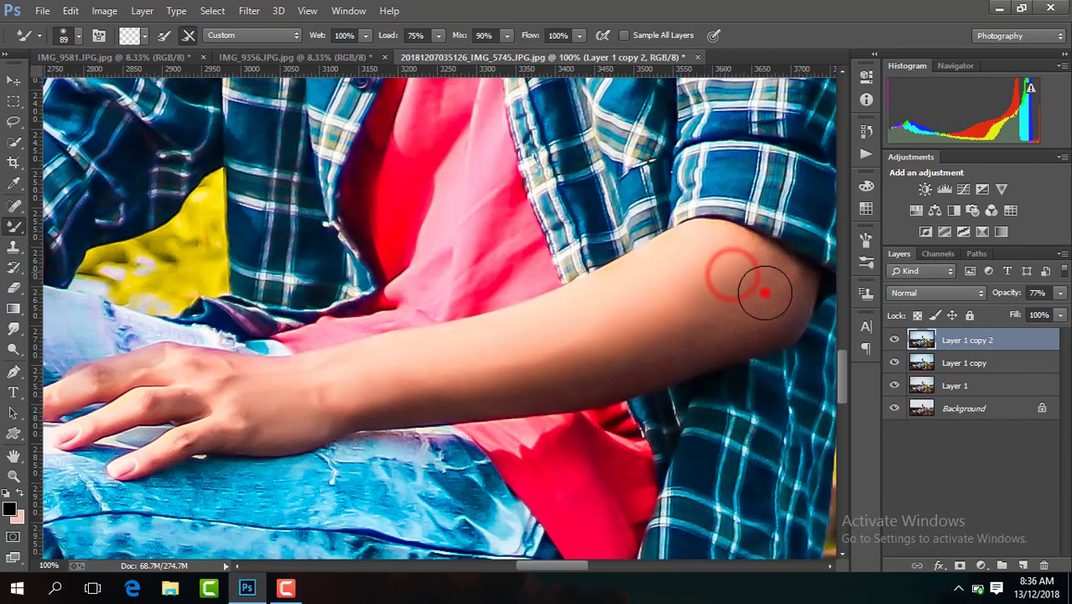
left_click(732, 306)
left_click(662, 345)
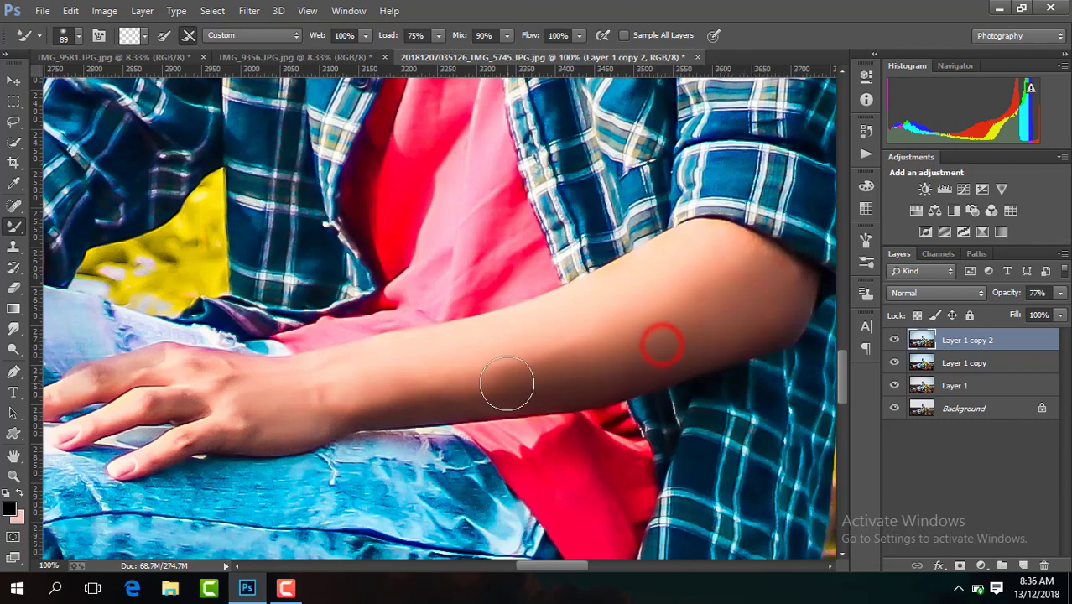
Step: Continue smoothing along the forearm down to the wrist
left_click(632, 323)
left_click(483, 379)
left_click(642, 319)
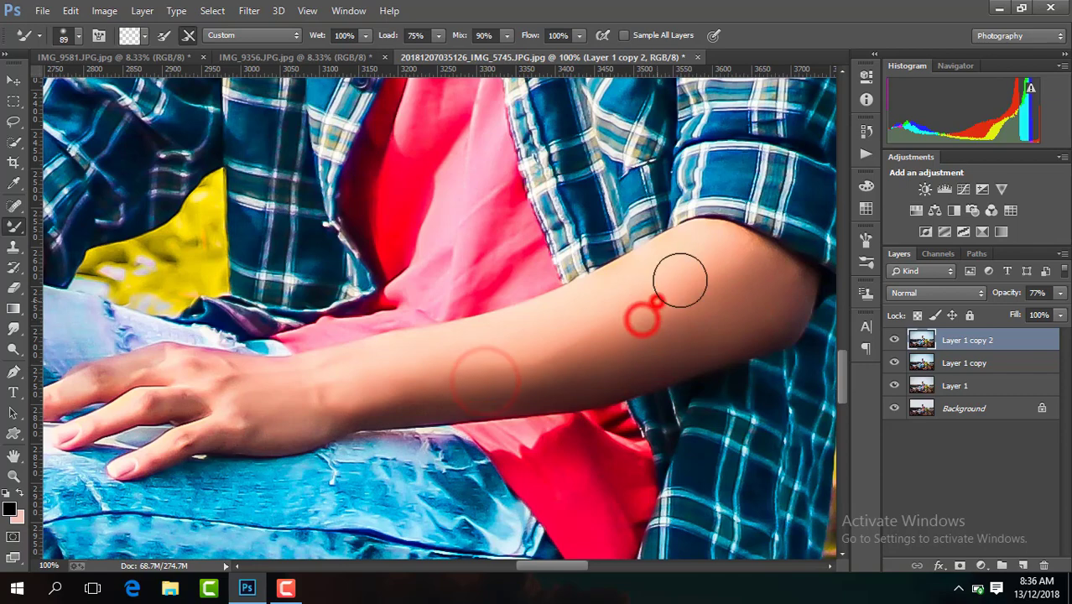
left_click(565, 323)
left_click(484, 351)
left_click(263, 395)
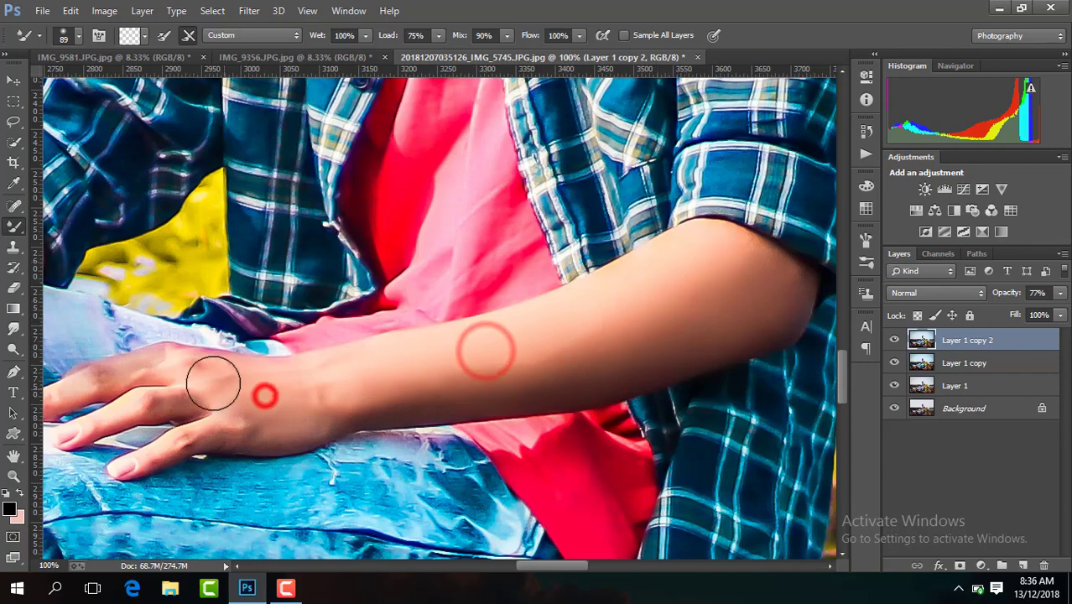
left_click(281, 411)
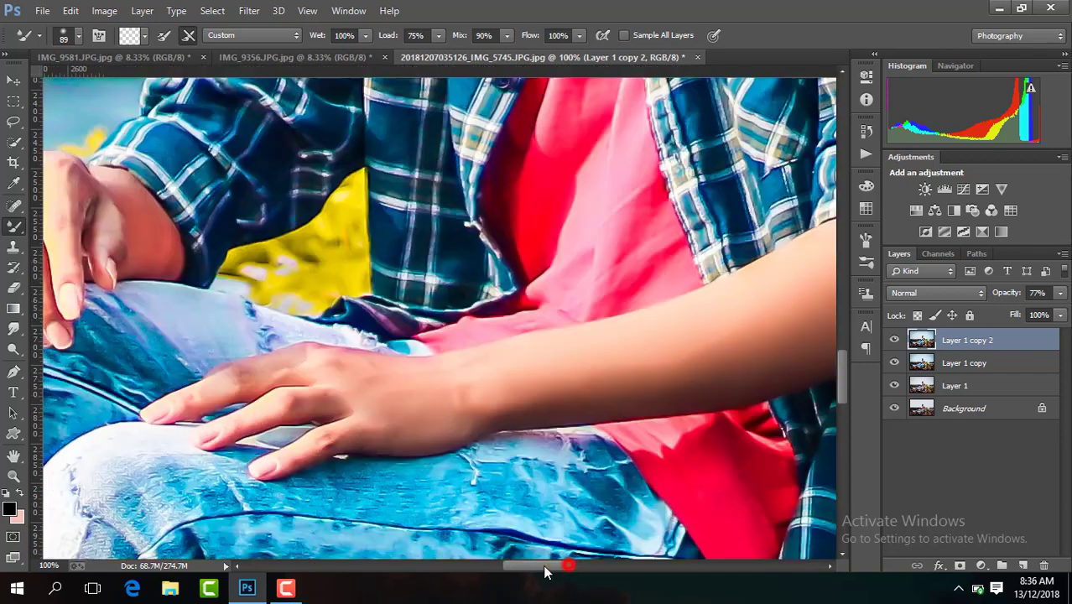
Step: Bring the knee and other hand into view, keeping the brush at 62 px
left_click_drag(561, 563, 504, 565)
left_click(79, 36)
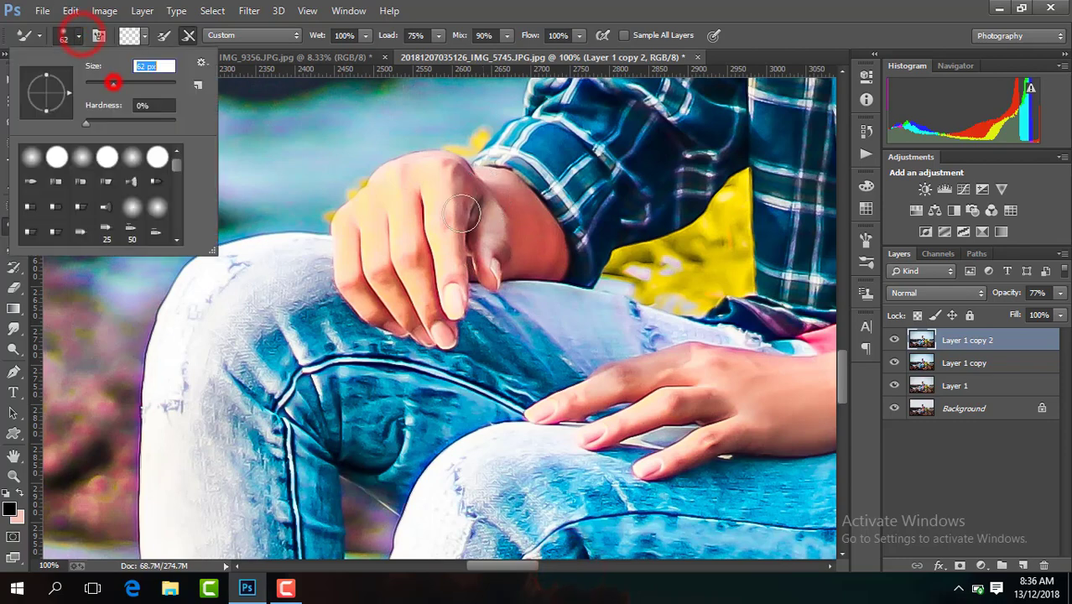
left_click(537, 238)
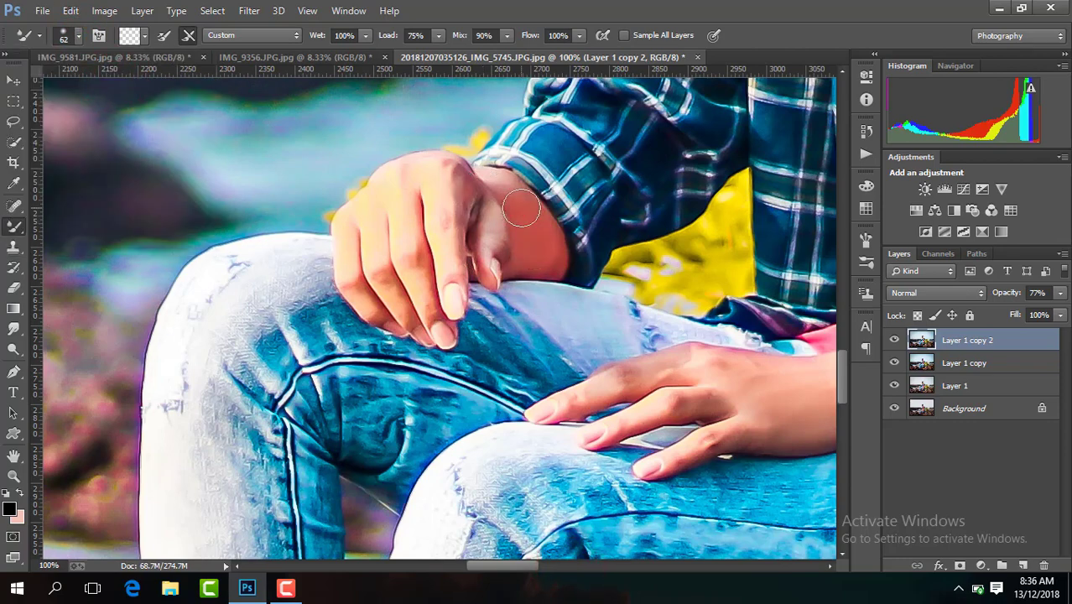
scroll(521, 209, "down", 3)
scroll(521, 208, "down", 1)
scroll(521, 209, "down", 1)
Step: Toggle Layer 1 copy 2's visibility to compare the photo before and after smoothing
scroll(521, 209, "down", 1)
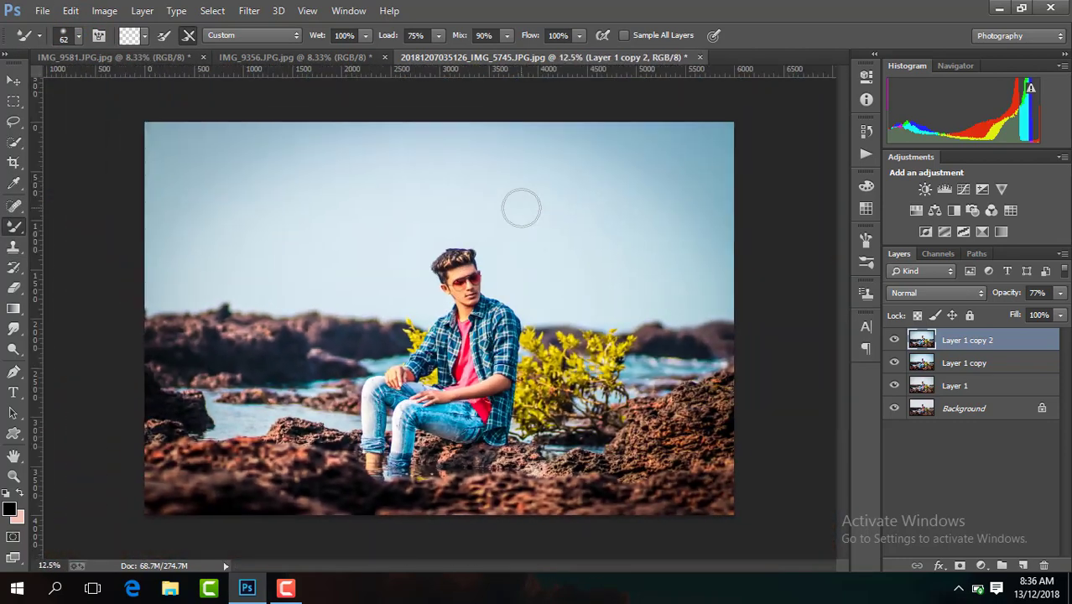
left_click(894, 339)
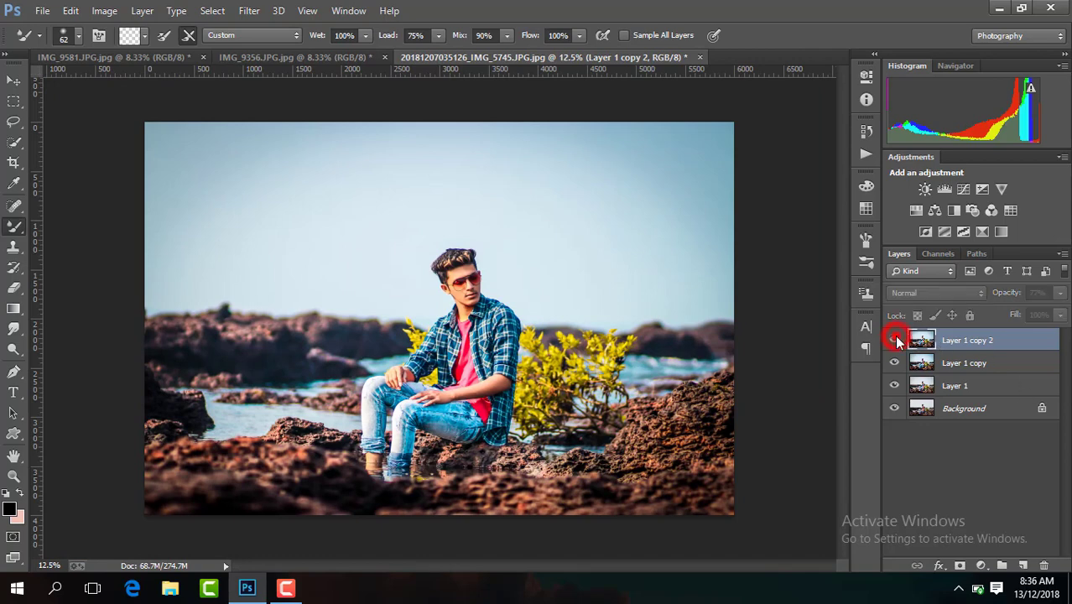
left_click(894, 339)
left_click(895, 339)
left_click(895, 339)
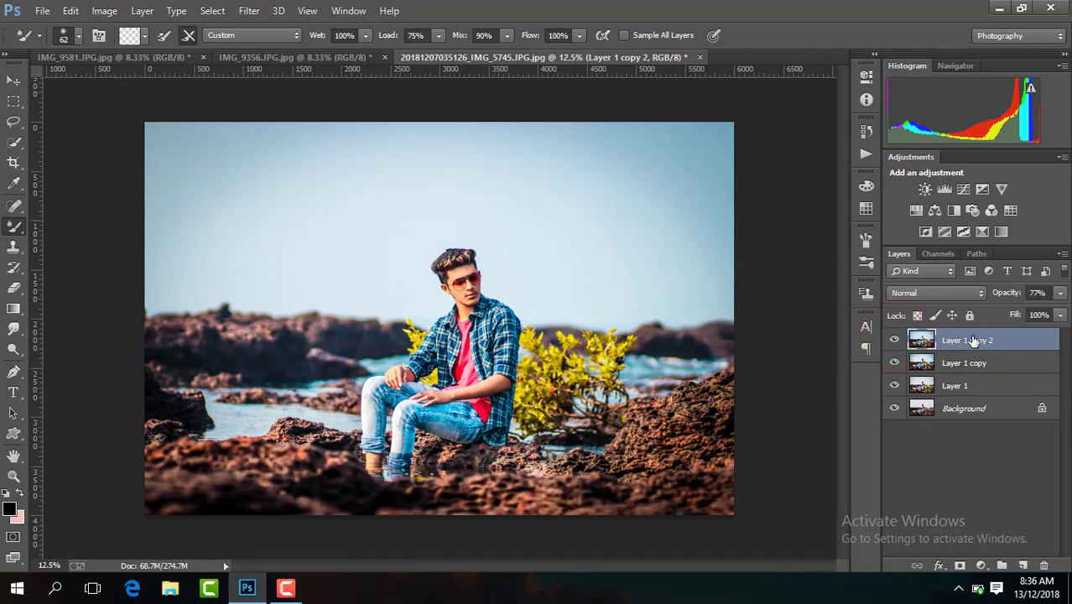
Step: Merge all visible layers into one Background and duplicate it as Layer 1
right_click(974, 340)
left_click(714, 467)
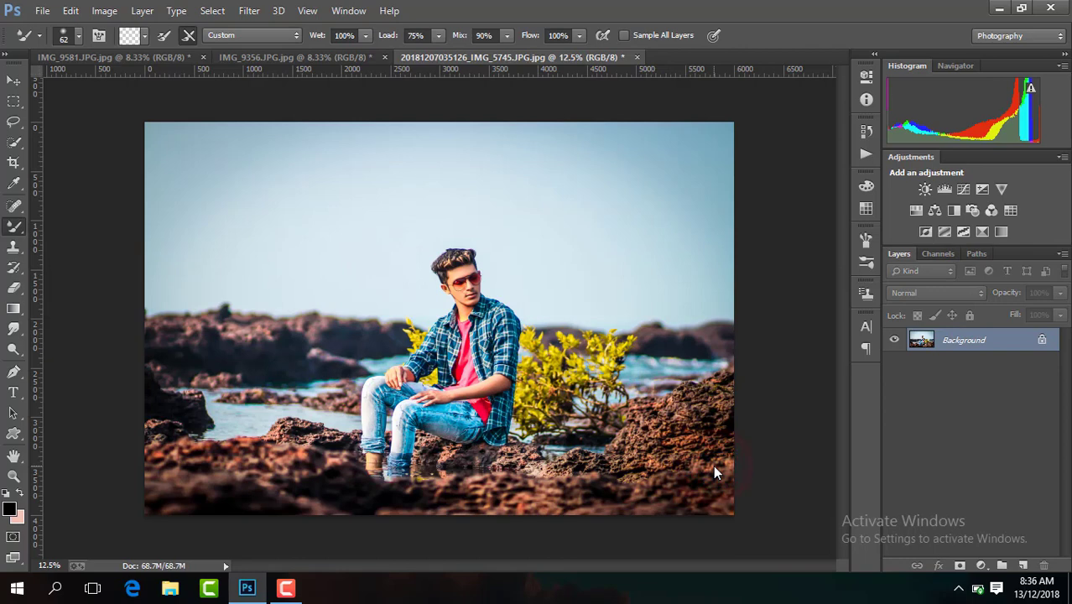
key("ctrl+j")
left_click(248, 10)
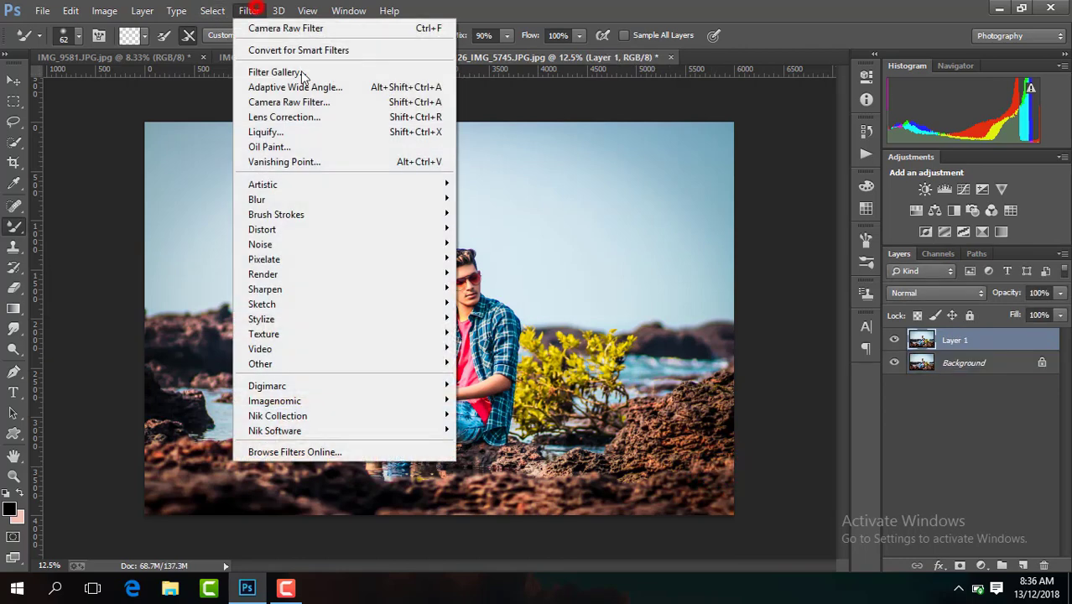
Step: In Camera Raw, warm Temperature to +3, raise Contrast to +18 and adjust tone sliders
left_click(332, 102)
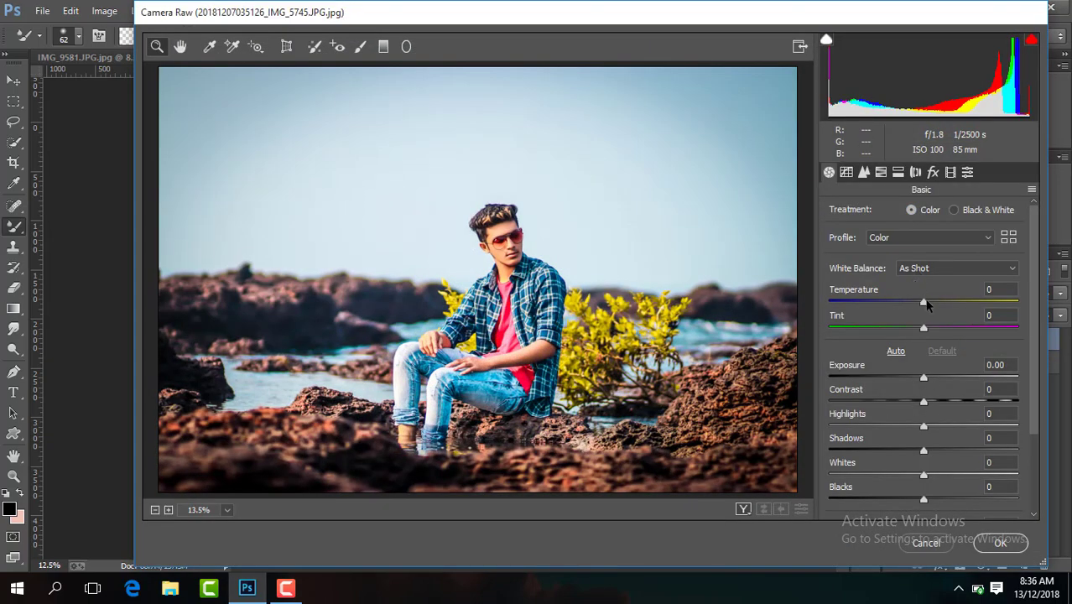
left_click_drag(926, 303, 930, 305)
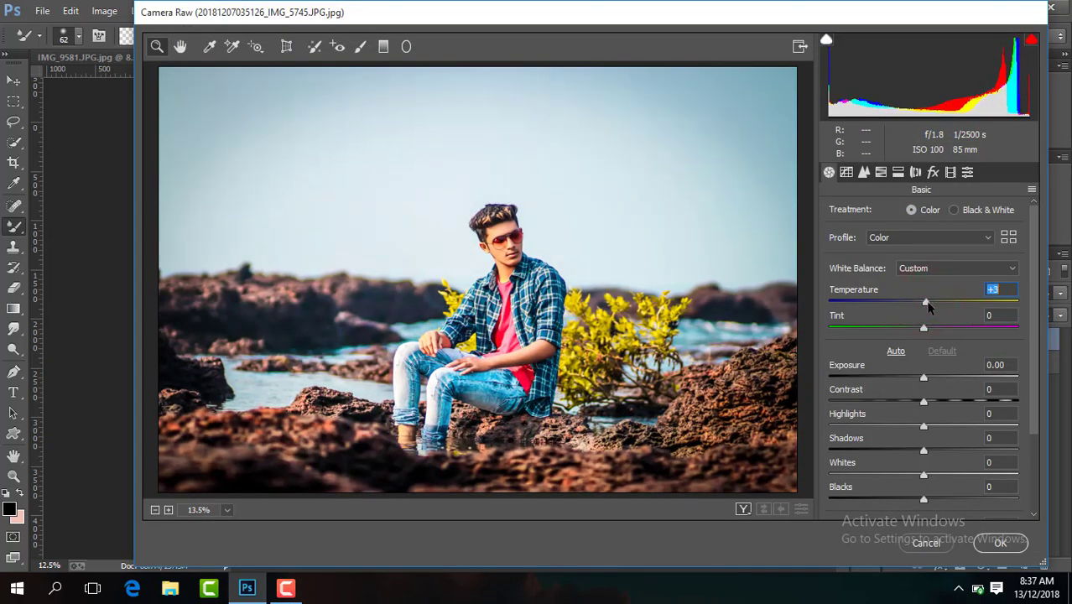
left_click_drag(927, 403, 944, 404)
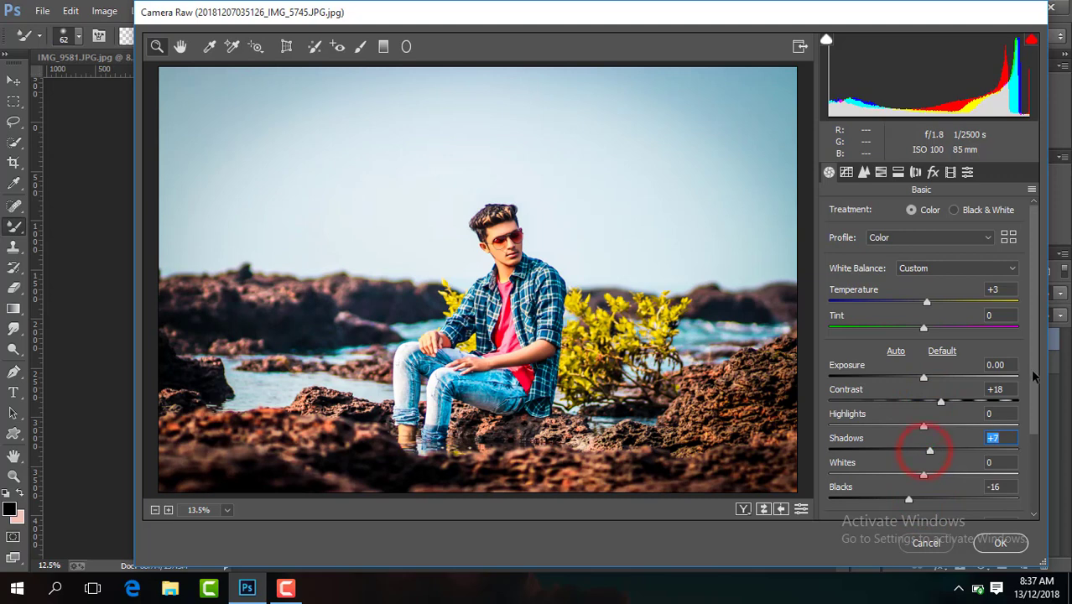
left_click_drag(1034, 374, 916, 457)
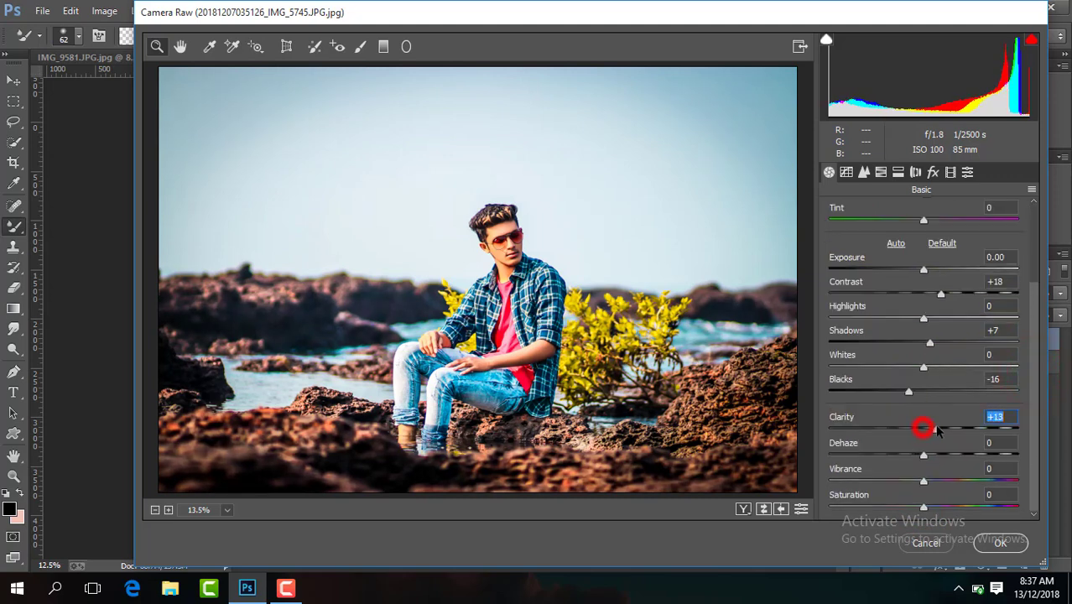
Step: Tweak the HSL hue and luminance values, including Oranges luminance +6, and apply the grade
left_click(885, 173)
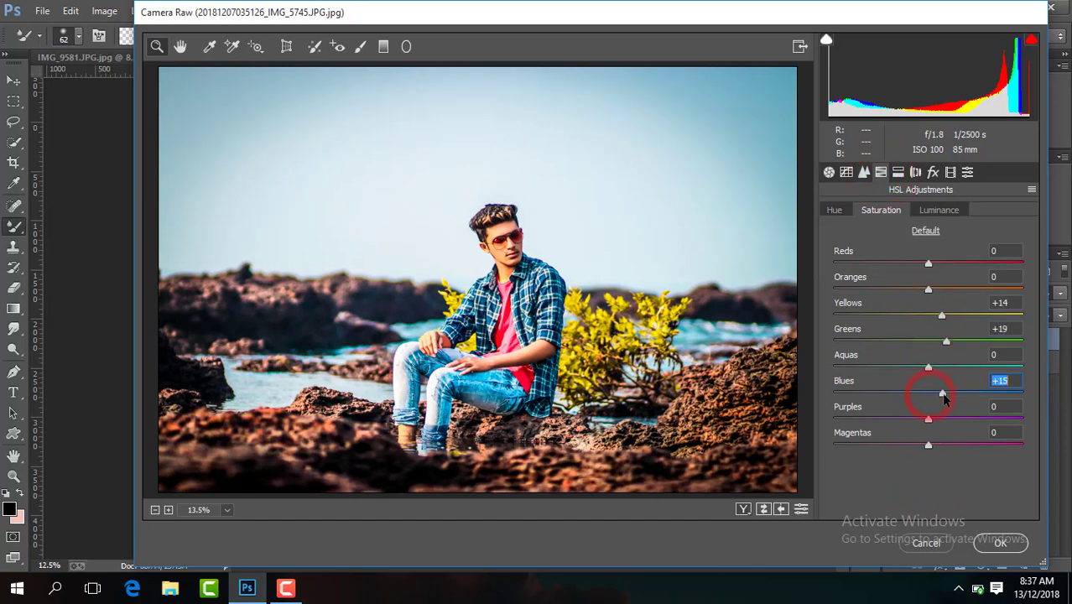
left_click(836, 210)
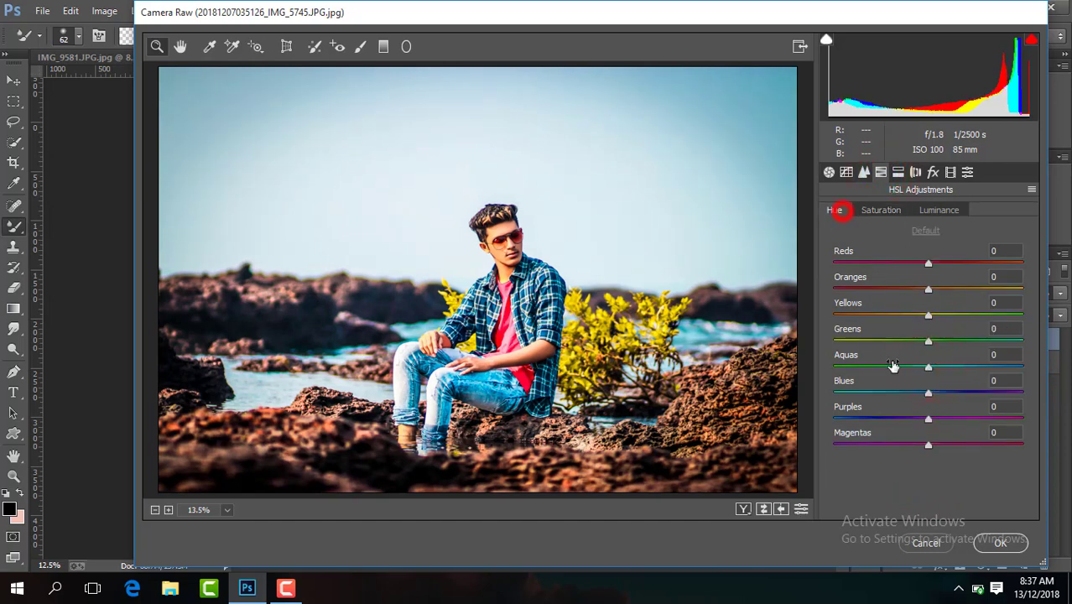
left_click(829, 172)
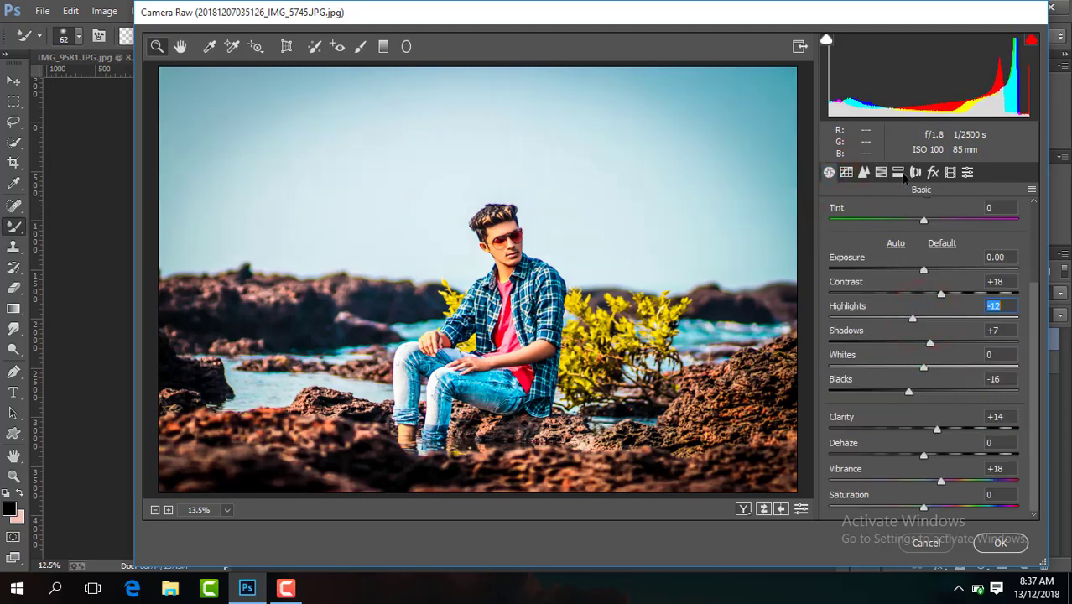
left_click(864, 172)
left_click(939, 210)
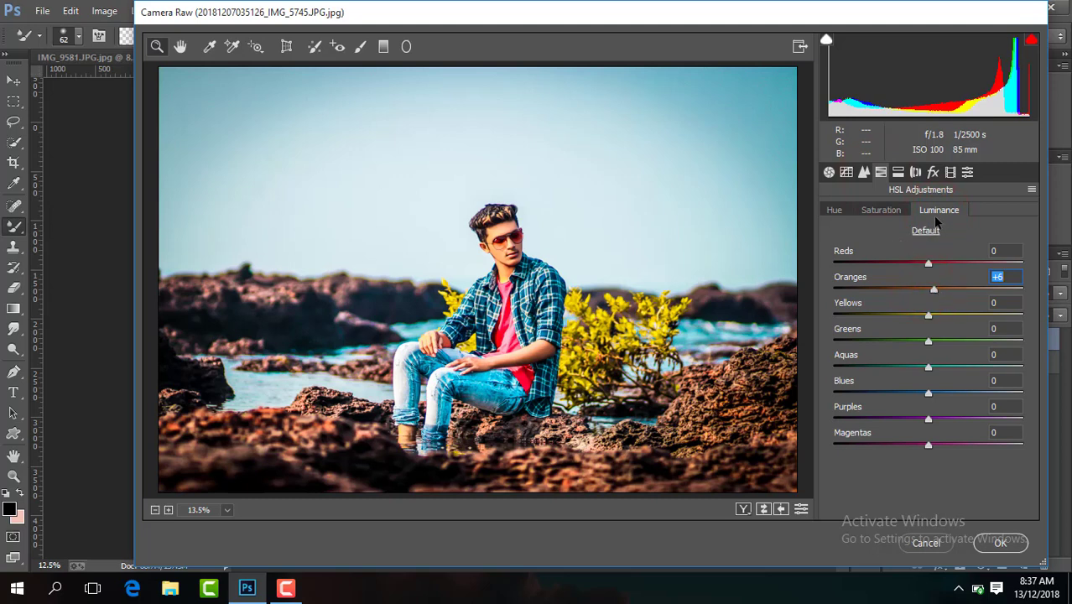
left_click(1001, 542)
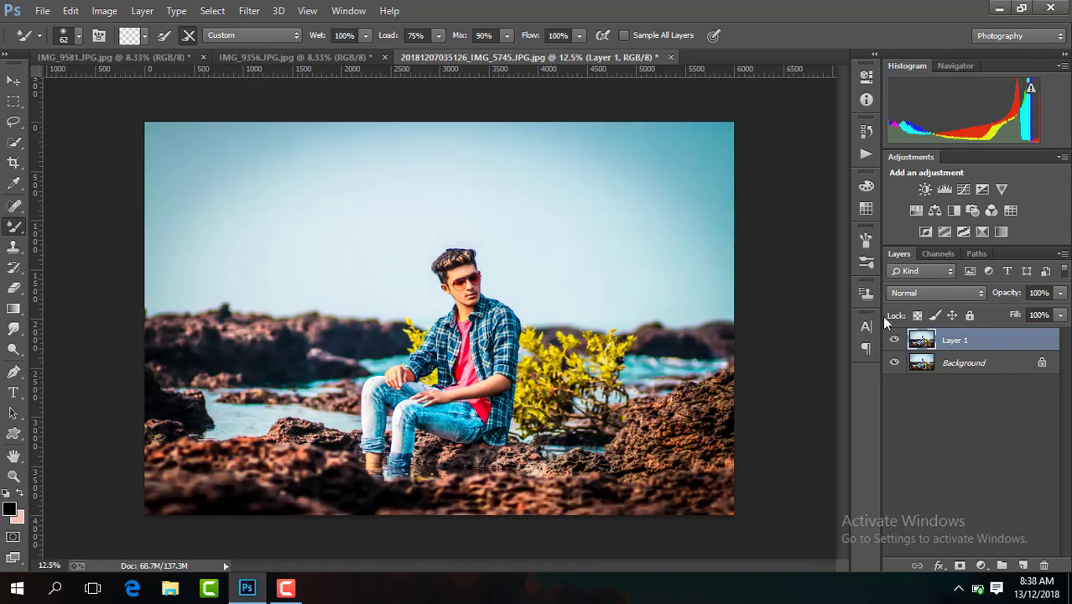
Step: Merge the graded Layer 1 into the Background as a single layer
key("ctrl+minus")
key("ctrl+minus")
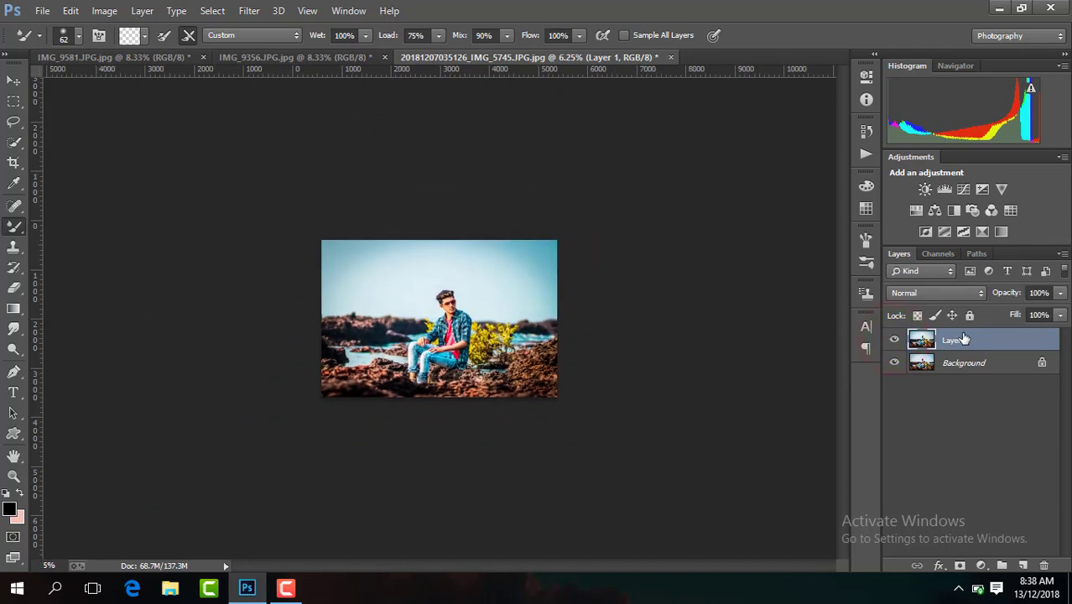
key("ctrl+plus")
right_click(960, 341)
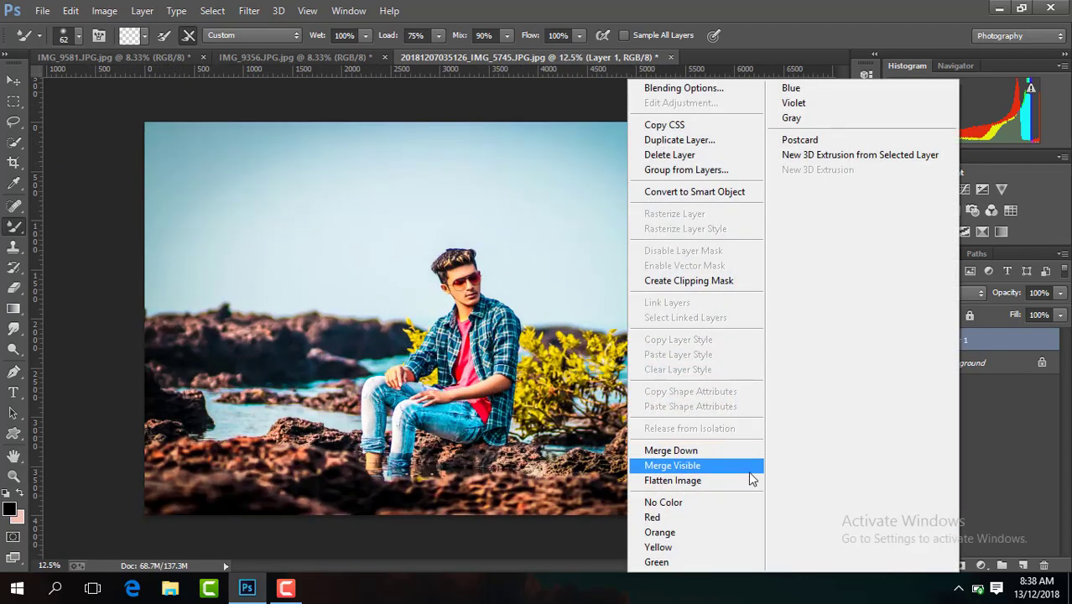
left_click(748, 472)
Step: Zoom out and back in to inspect the flattened re-graded portrait
key("ctrl+minus")
key("ctrl+minus")
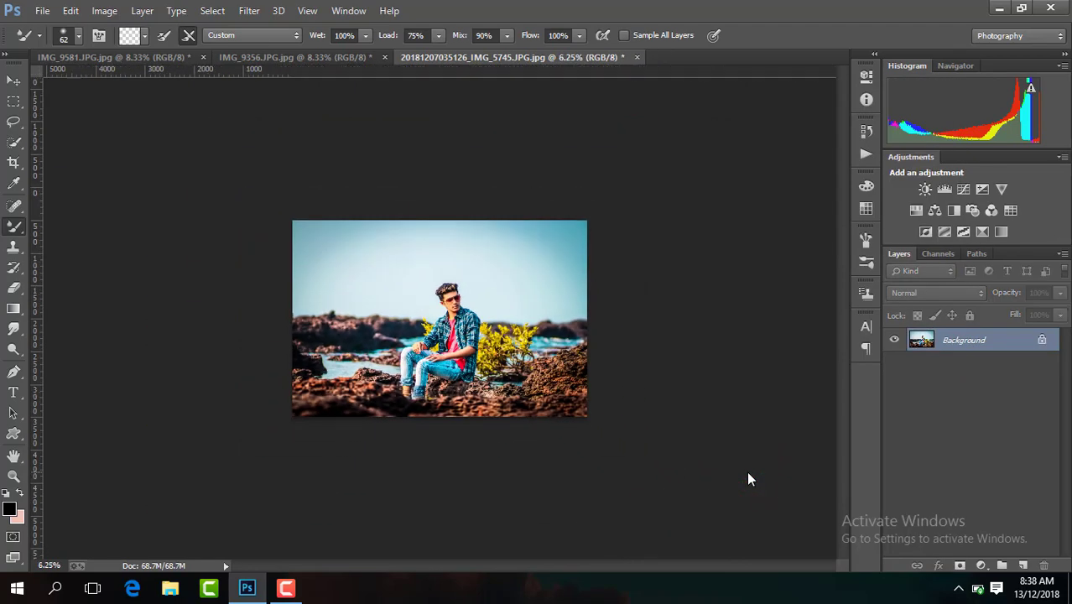
key("ctrl+plus")
key("ctrl+plus")
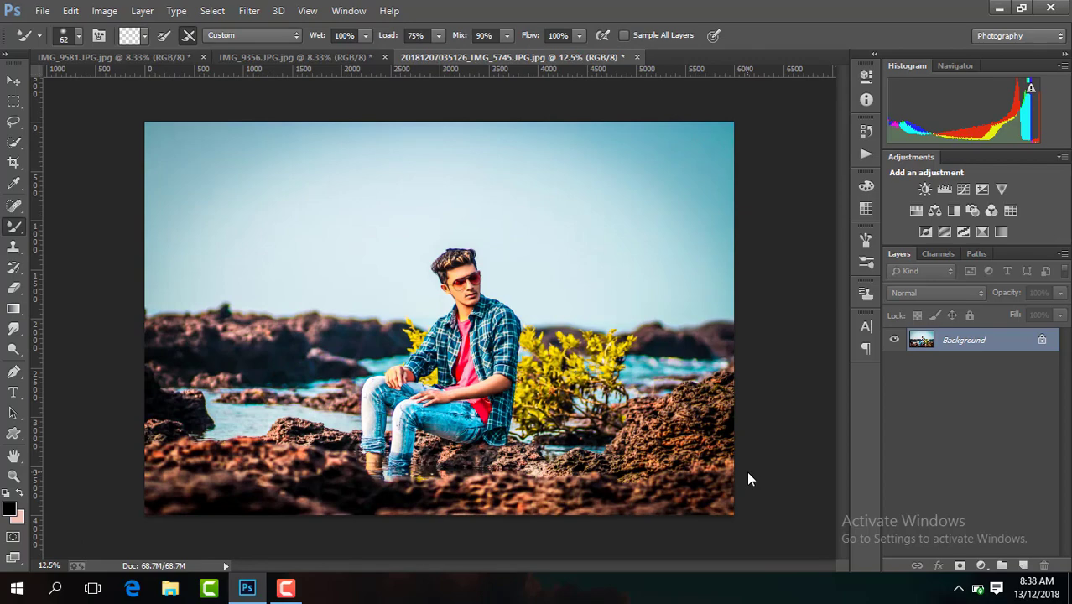
key("ctrl+plus")
key("ctrl+plus")
key("ctrl+plus")
key("ctrl+plus")
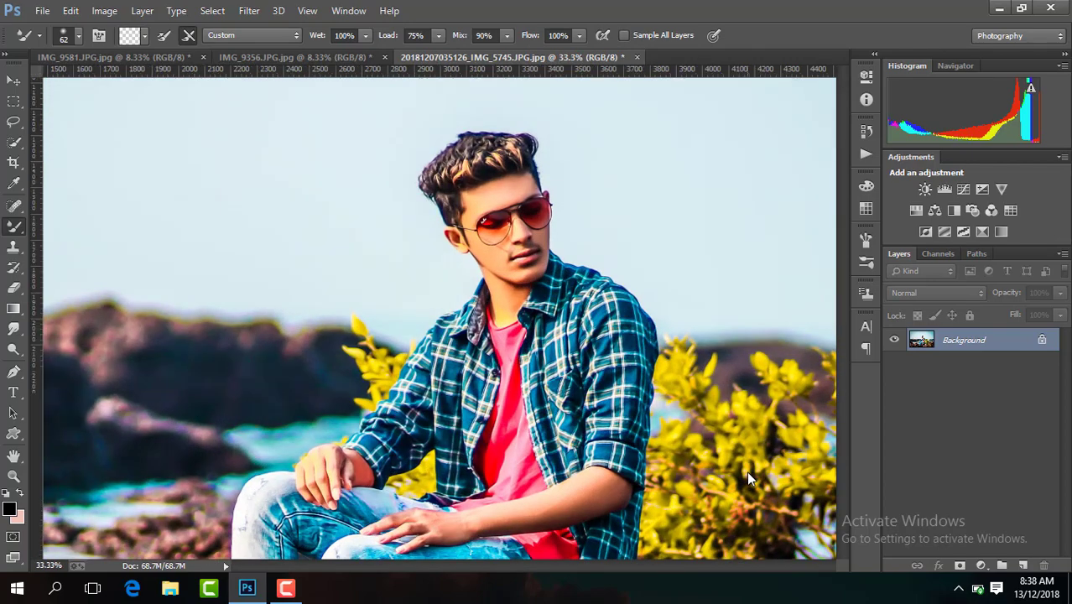
key("ctrl+minus")
key("ctrl+minus")
key("ctrl+minus")
key("ctrl+minus")
key("ctrl+minus")
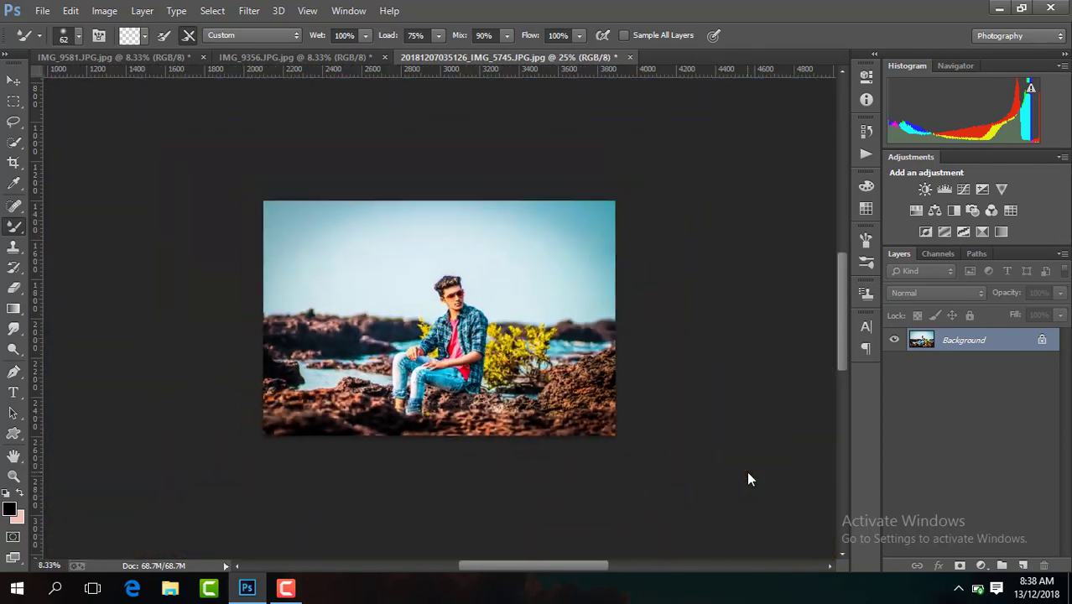
key("ctrl+minus")
key("ctrl+minus")
key("ctrl+plus")
key("ctrl+plus")
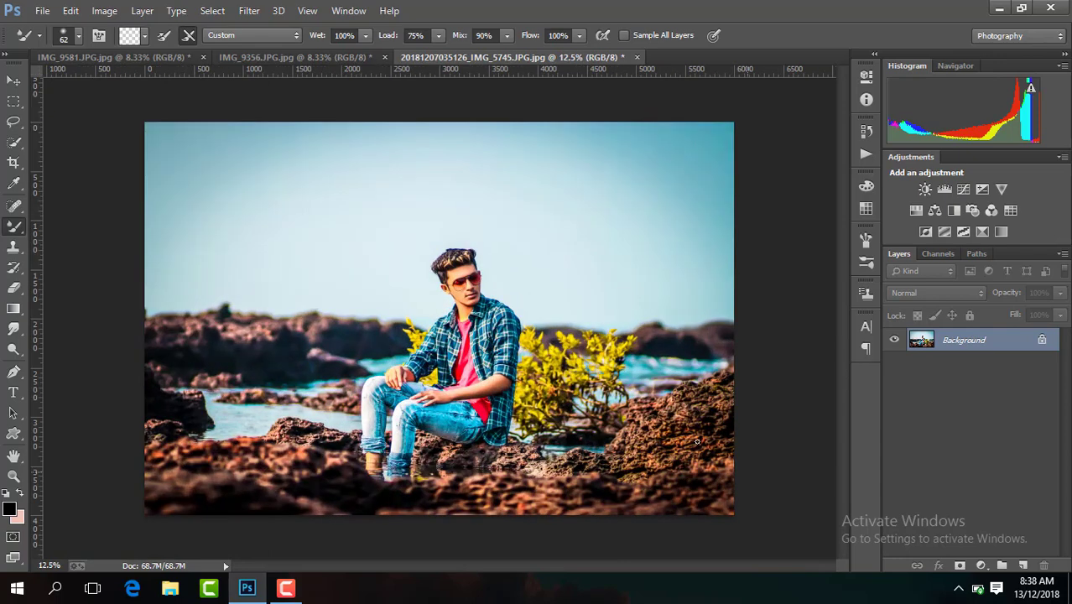